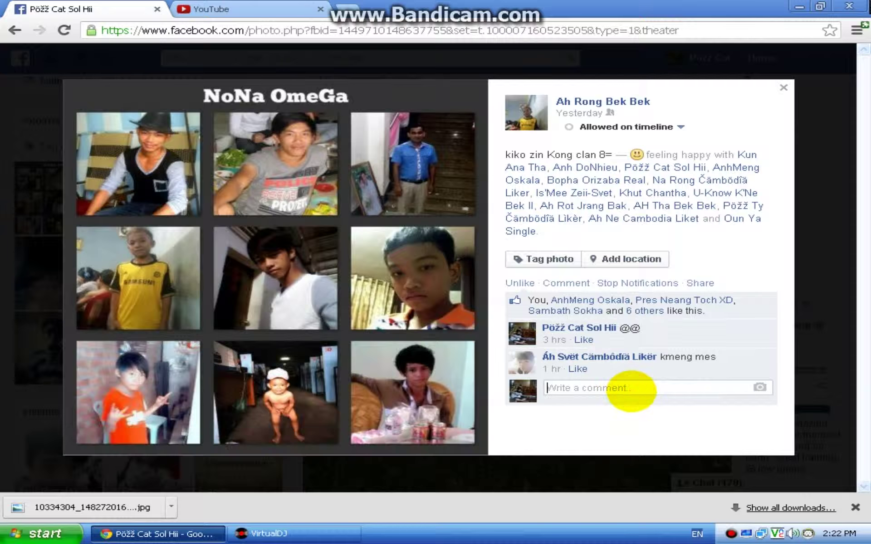
- Post the comment "Killo Play Ak Man neng ?" on the NoNa OmeGa photo
{"action": "type", "text": "Killo Play Ak"}
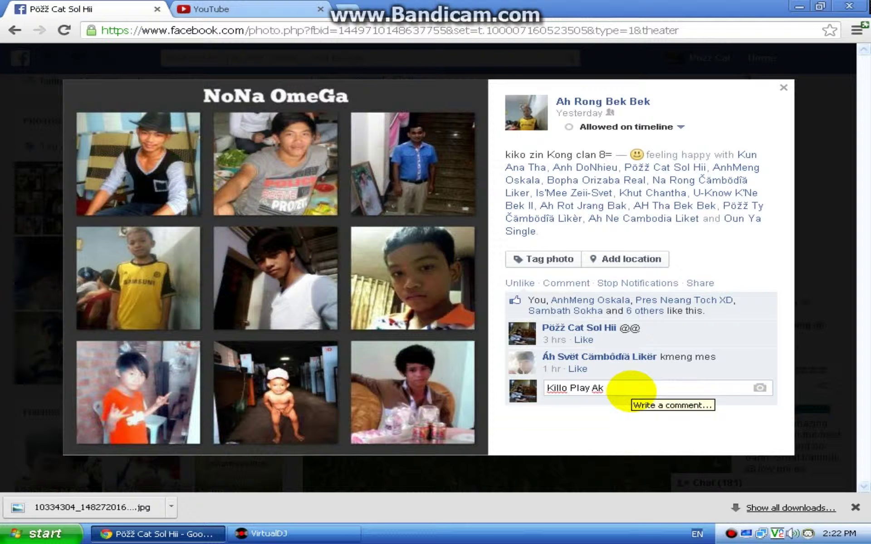
{"action": "type", "text": " Man neng ?"}
{"action": "key", "text": "Return"}
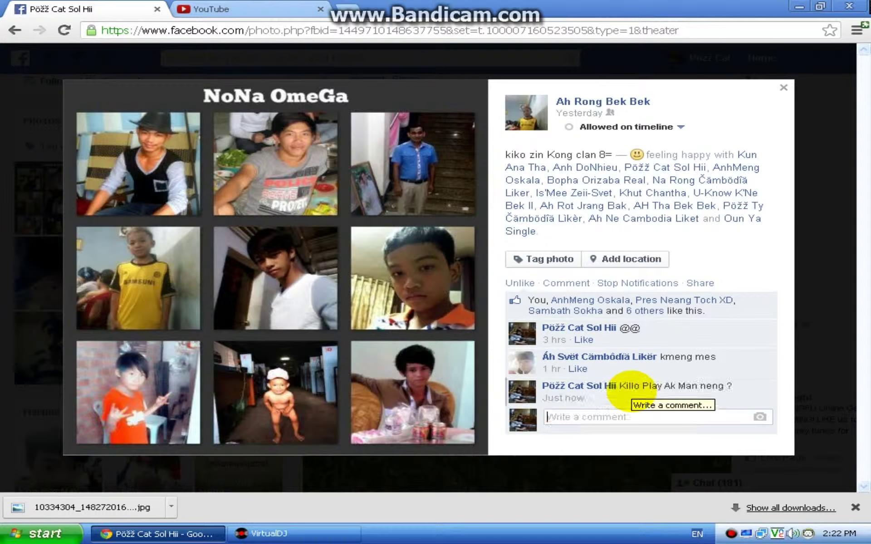
- Open the profile of the author of the "@@" comment and look through its timeline
{"action": "left_click", "coordinate": [583, 328]}
{"action": "scroll", "coordinate": [470, 326], "scroll_direction": "down", "scroll_amount": 8}
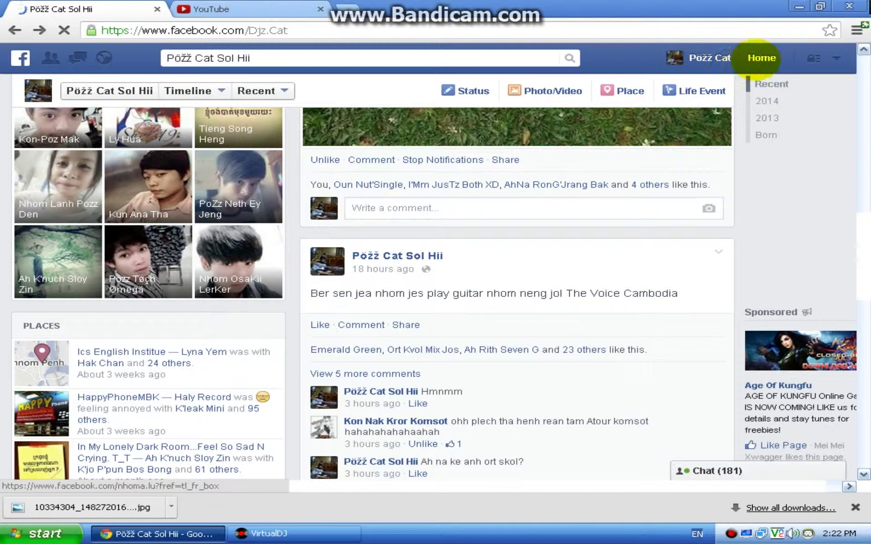
- Return to the Facebook news feed and close the YouTube page
{"action": "left_click", "coordinate": [762, 57]}
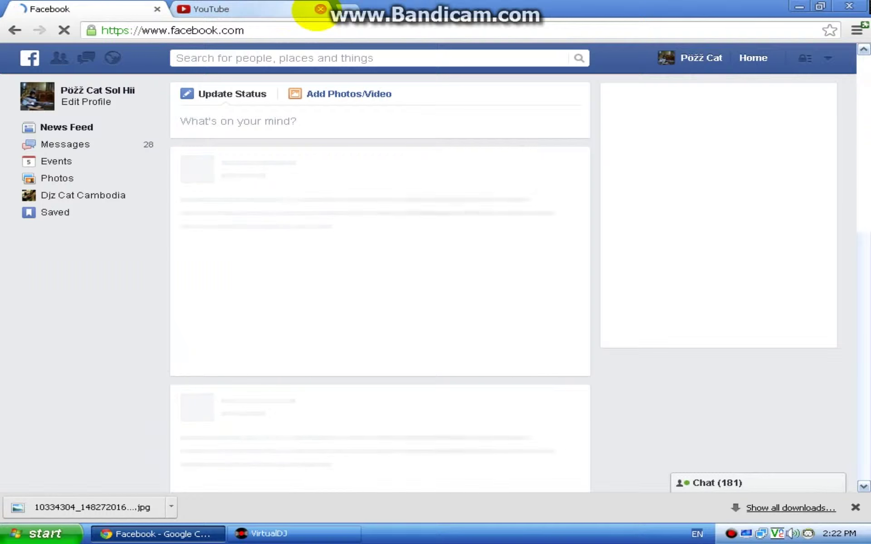
{"action": "left_click", "coordinate": [320, 8]}
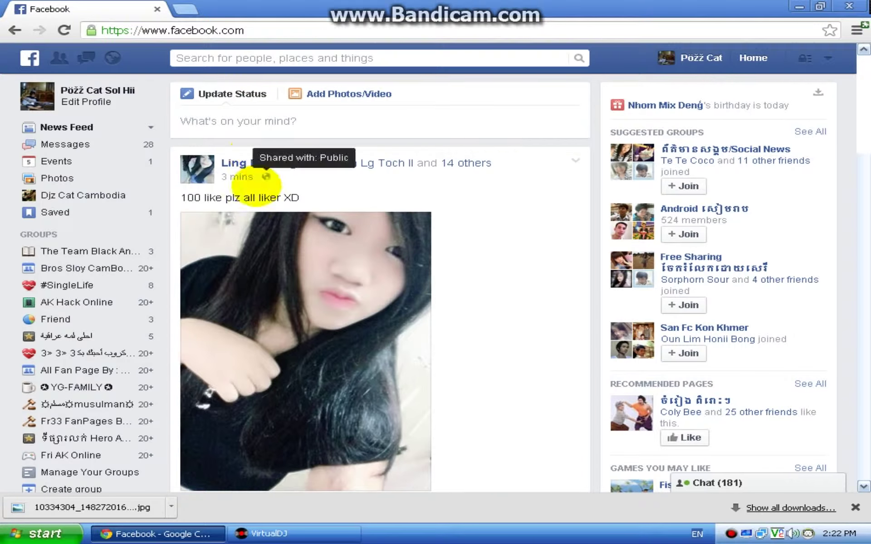
{"action": "scroll", "coordinate": [266, 178], "scroll_direction": "down", "scroll_amount": 9}
{"action": "scroll", "coordinate": [197, 257], "scroll_direction": "down", "scroll_amount": 6}
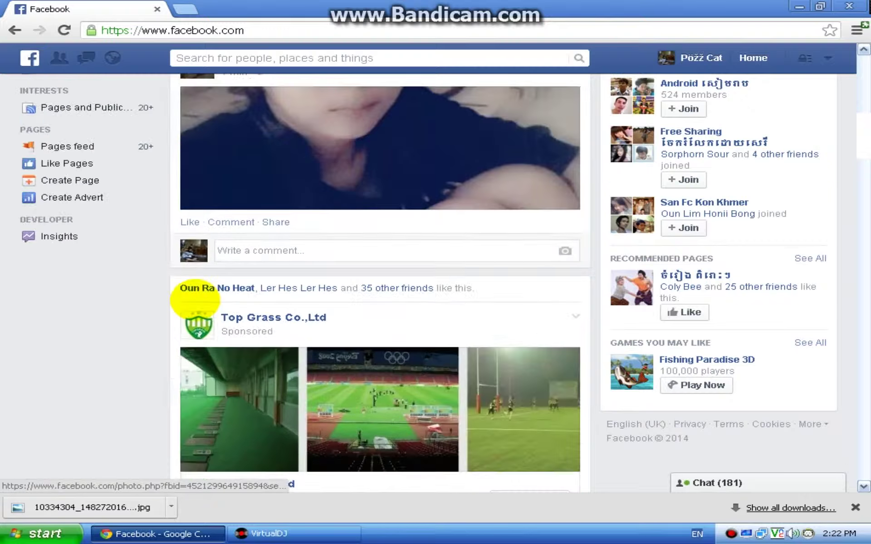
- Switch to VirtualDJ, show its sampler and play the siren sample
{"action": "key", "text": "alt+Tab"}
{"action": "left_click", "coordinate": [386, 274]}
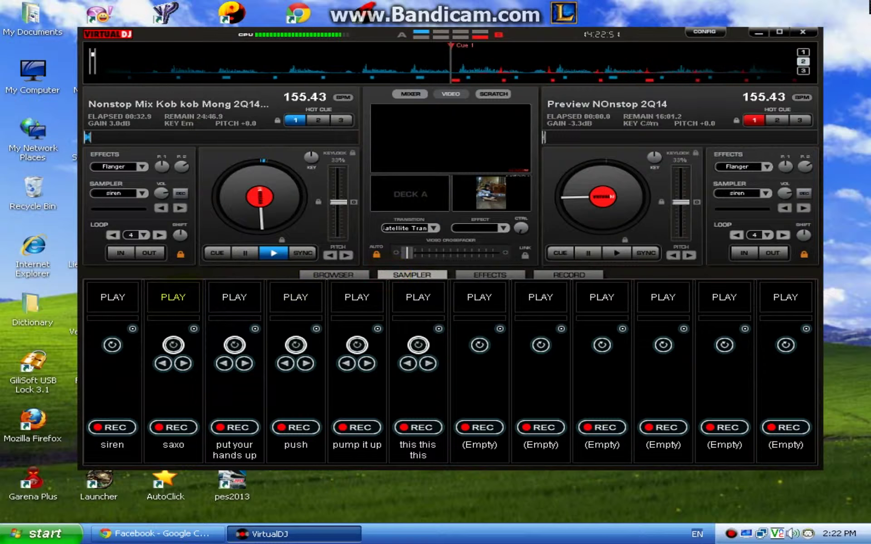
{"action": "left_click", "coordinate": [113, 303]}
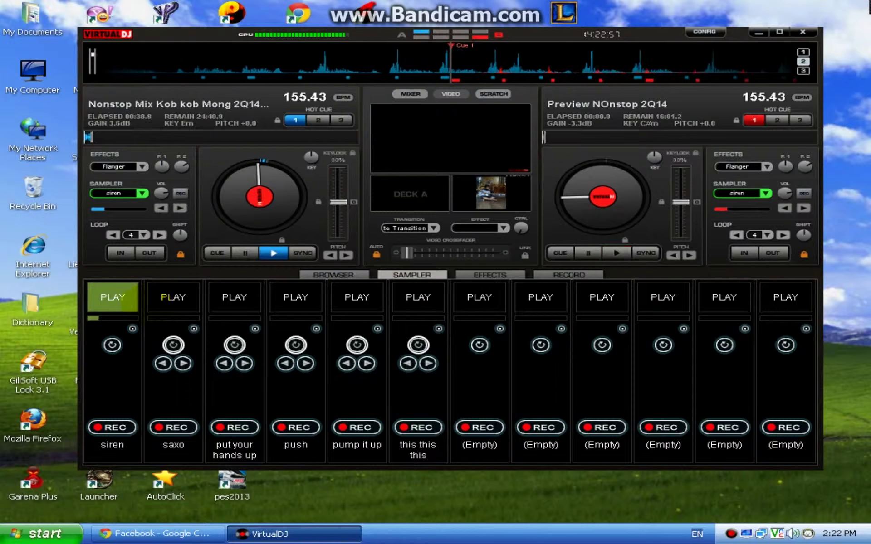
- Refresh the Windows desktop five times while VirtualDJ stays open
{"action": "right_click", "coordinate": [466, 2]}
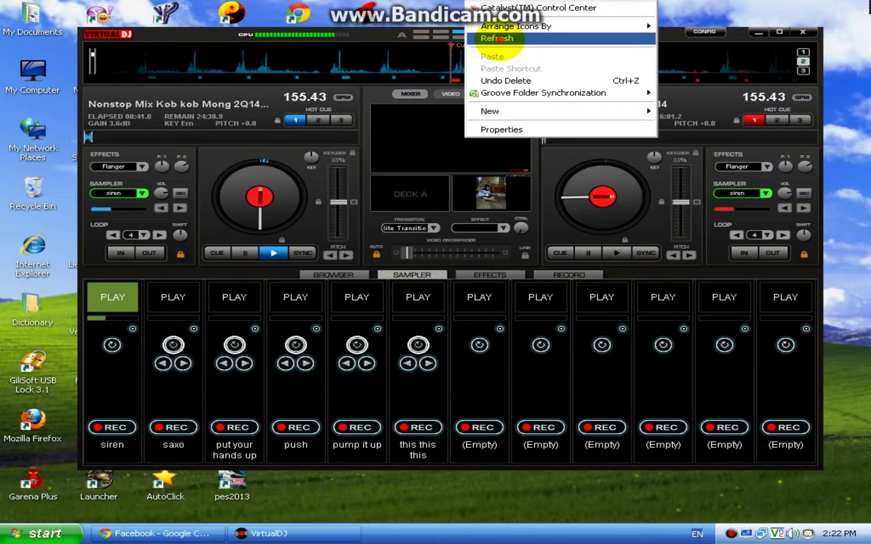
{"action": "left_click", "coordinate": [494, 38]}
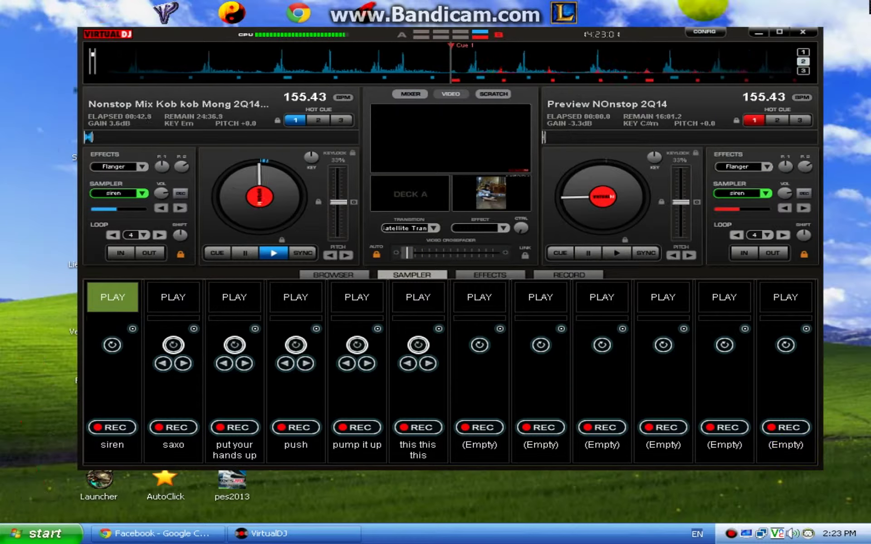
{"action": "right_click", "coordinate": [626, 3]}
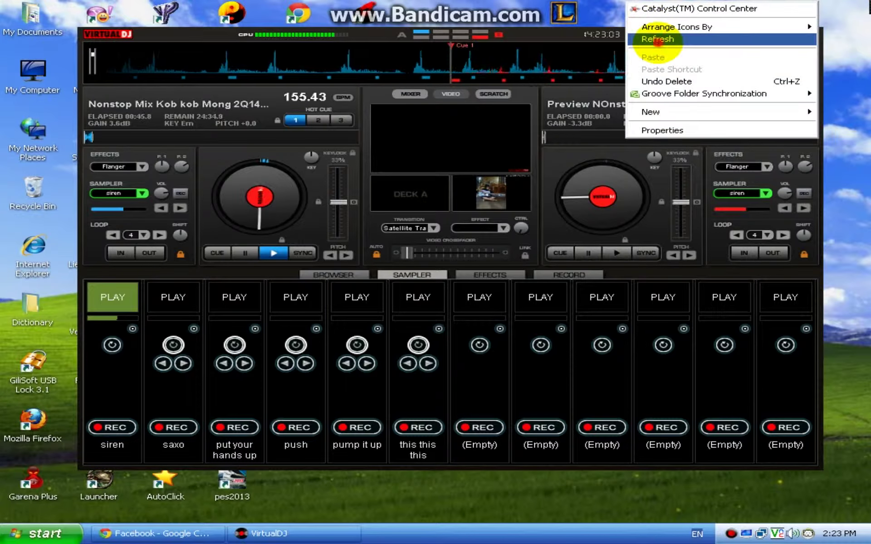
{"action": "left_click", "coordinate": [653, 38]}
{"action": "right_click", "coordinate": [644, 4]}
{"action": "left_click", "coordinate": [670, 38]}
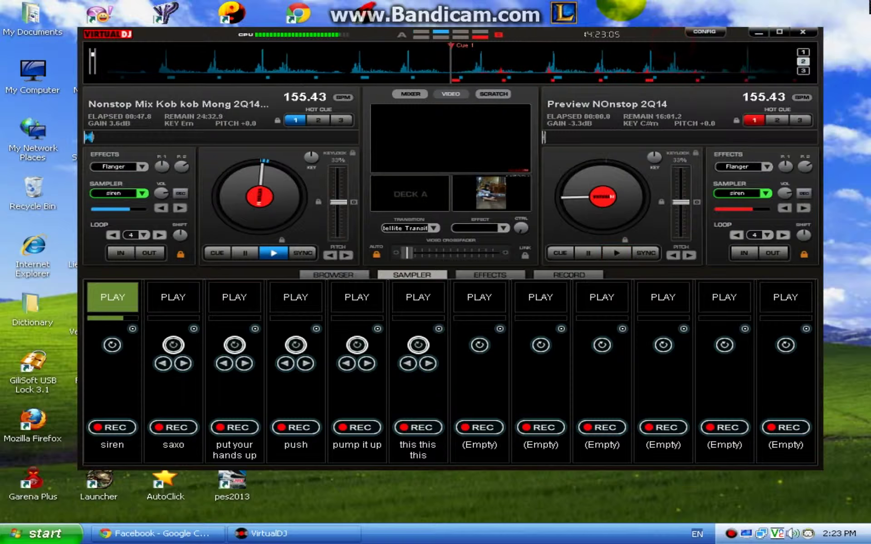
{"action": "right_click", "coordinate": [615, 3]}
{"action": "left_click", "coordinate": [642, 38]}
{"action": "right_click", "coordinate": [616, 3]}
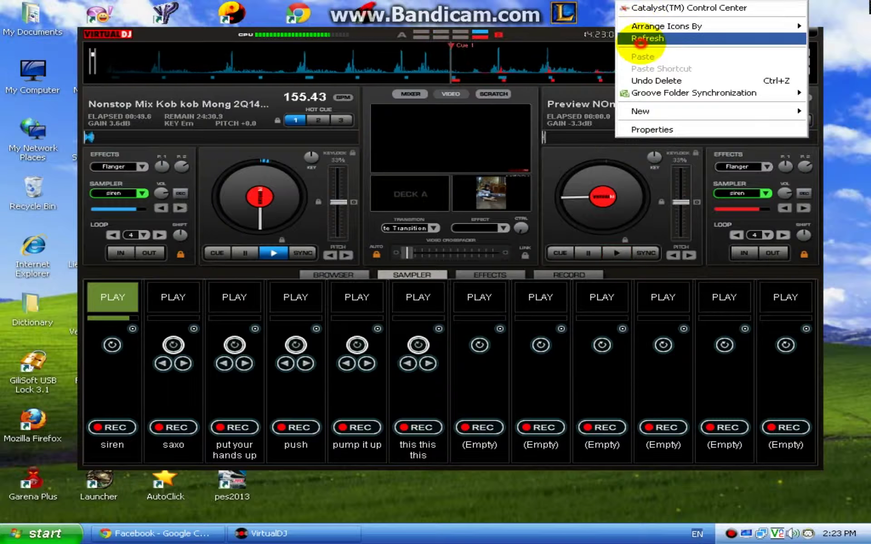
{"action": "left_click", "coordinate": [641, 39]}
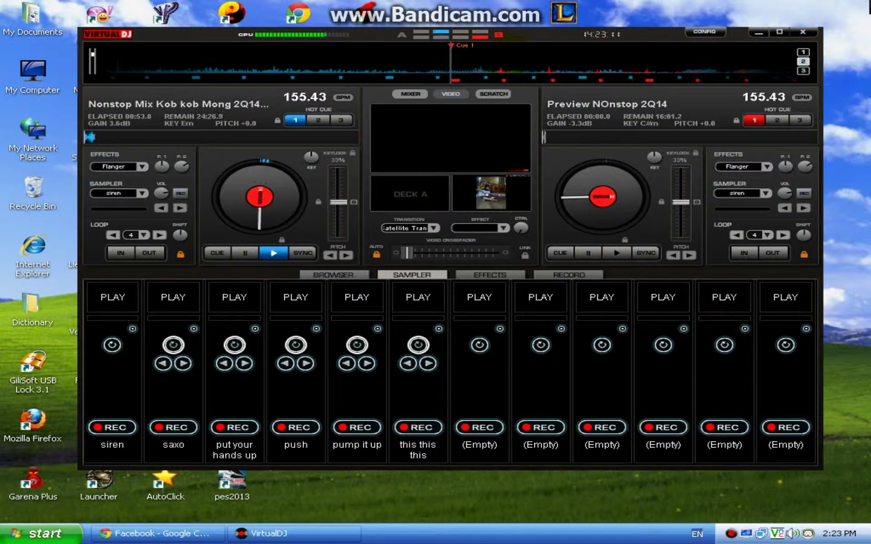
- Switch back to Facebook in the browser and look through the posts in the news feed
{"action": "left_click", "coordinate": [181, 531]}
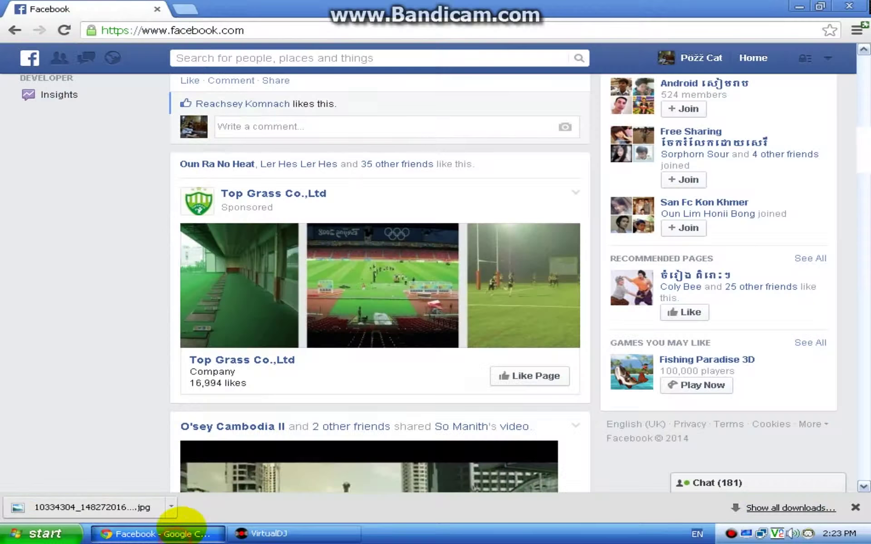
{"action": "scroll", "coordinate": [160, 349], "scroll_direction": "down", "scroll_amount": 5}
{"action": "scroll", "coordinate": [161, 347], "scroll_direction": "down", "scroll_amount": 16}
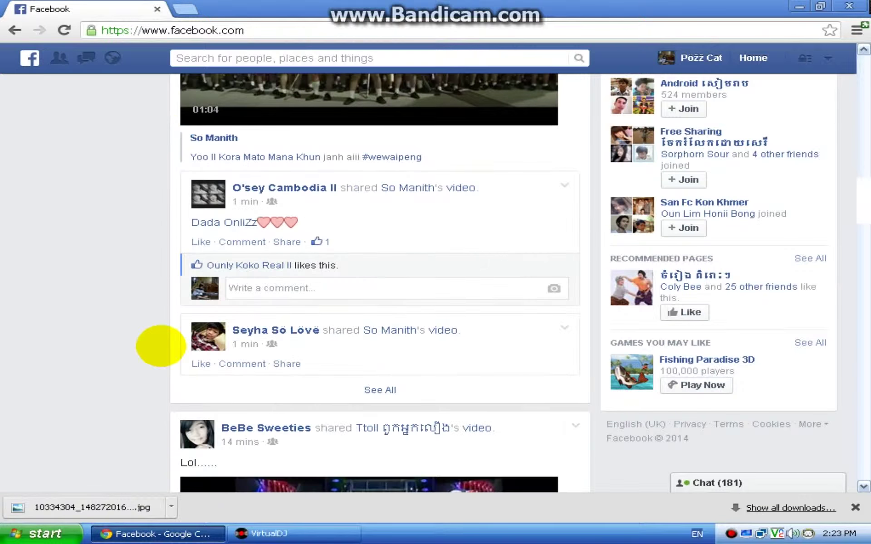
{"action": "scroll", "coordinate": [162, 342], "scroll_direction": "down", "scroll_amount": 2}
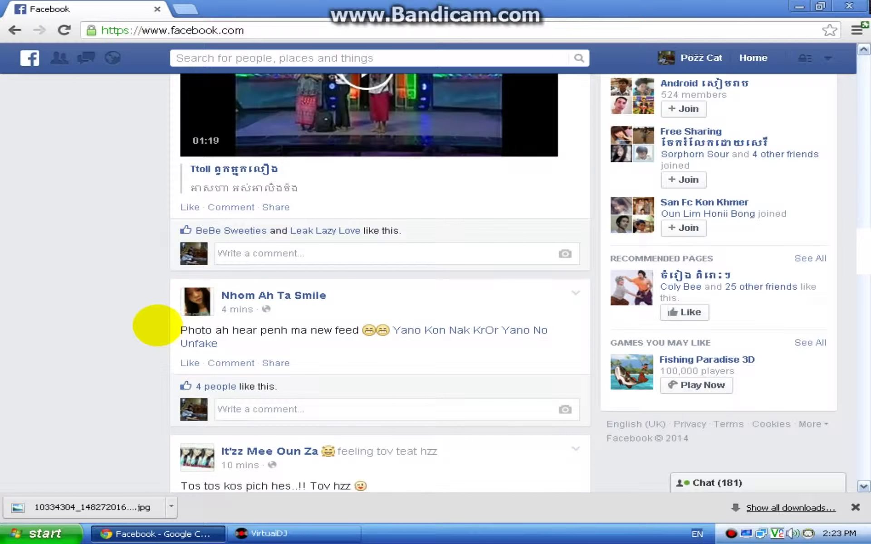
{"action": "scroll", "coordinate": [156, 326], "scroll_direction": "down", "scroll_amount": 5}
{"action": "scroll", "coordinate": [156, 325], "scroll_direction": "down", "scroll_amount": 14}
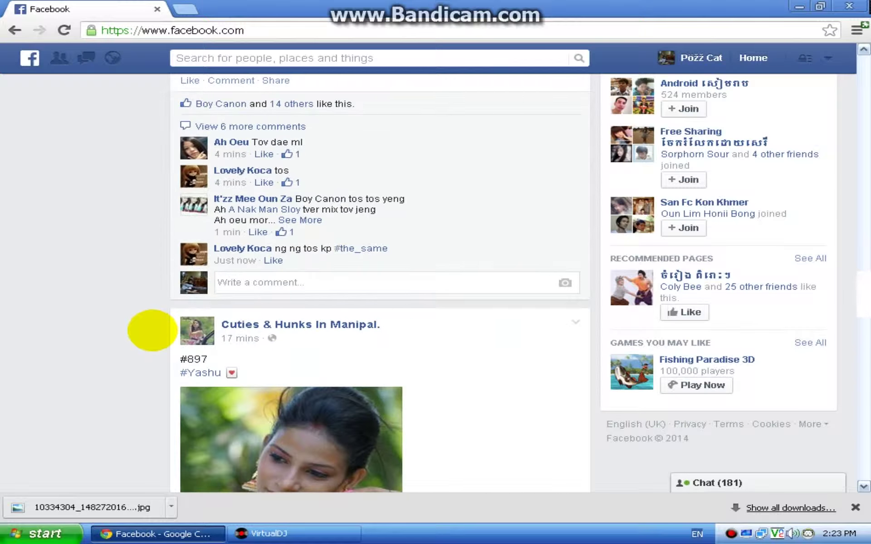
{"action": "scroll", "coordinate": [146, 326], "scroll_direction": "down", "scroll_amount": 20}
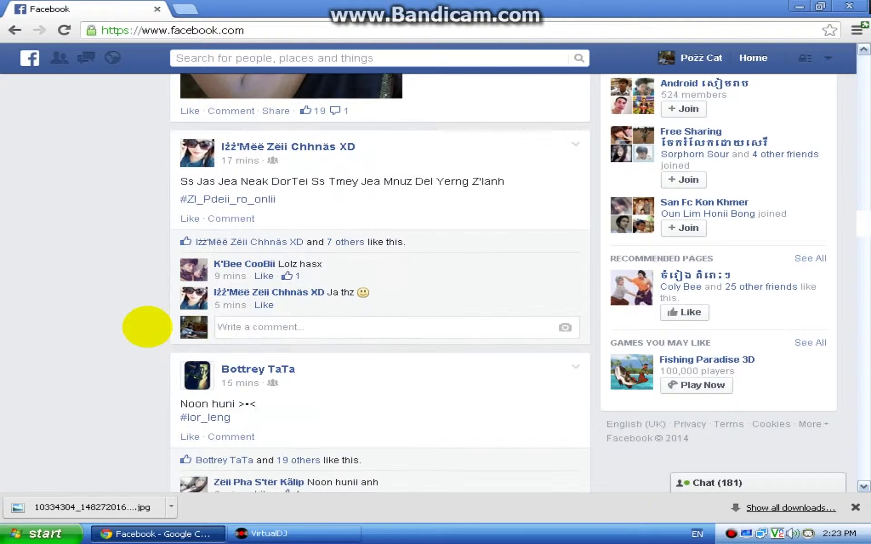
{"action": "scroll", "coordinate": [147, 329], "scroll_direction": "down", "scroll_amount": 6}
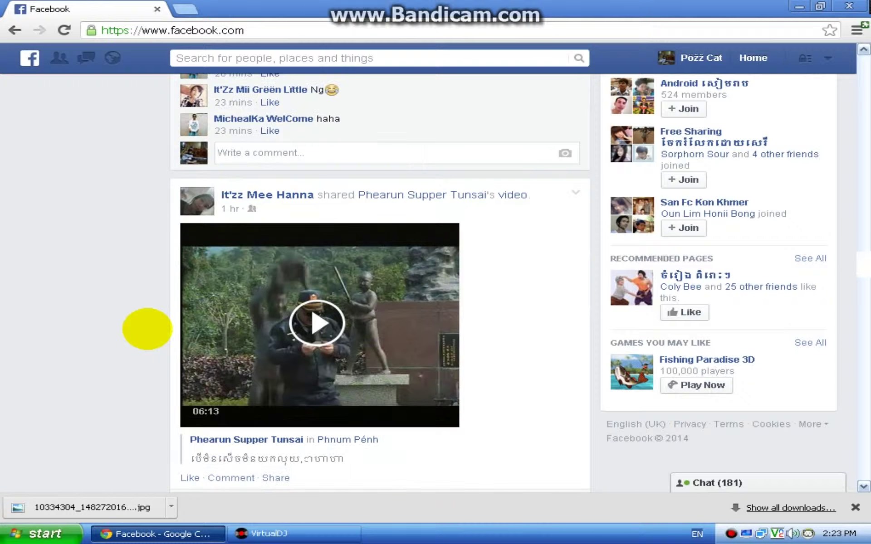
{"action": "scroll", "coordinate": [146, 331], "scroll_direction": "down", "scroll_amount": 17}
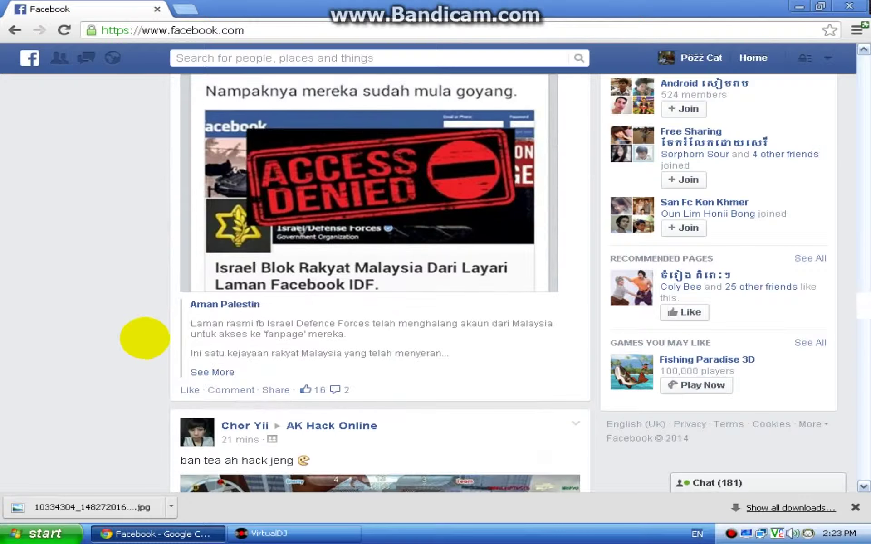
{"action": "scroll", "coordinate": [144, 337], "scroll_direction": "down", "scroll_amount": 2}
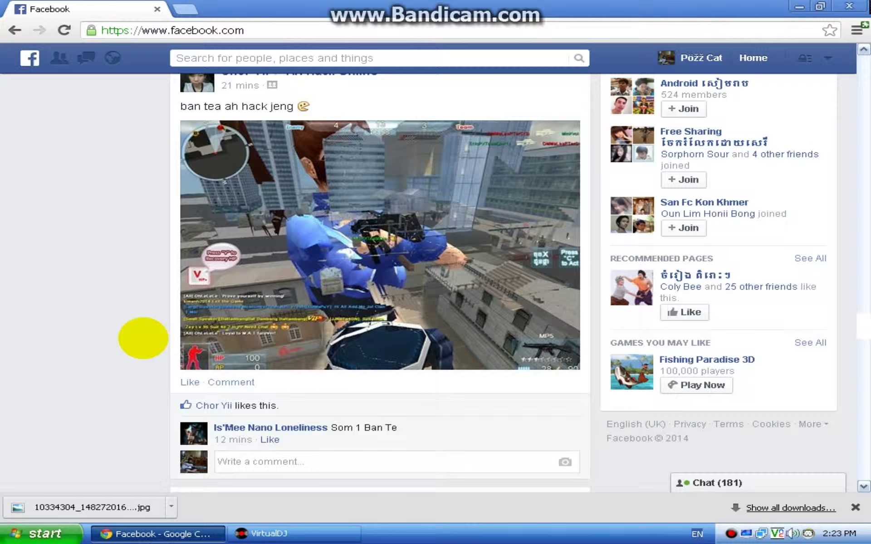
{"action": "scroll", "coordinate": [143, 337], "scroll_direction": "down", "scroll_amount": 10}
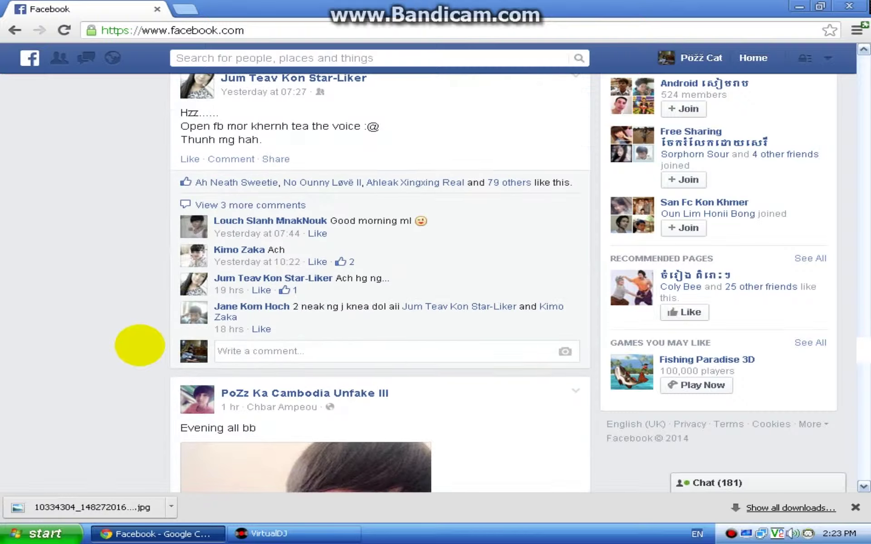
{"action": "scroll", "coordinate": [139, 345], "scroll_direction": "down", "scroll_amount": 6}
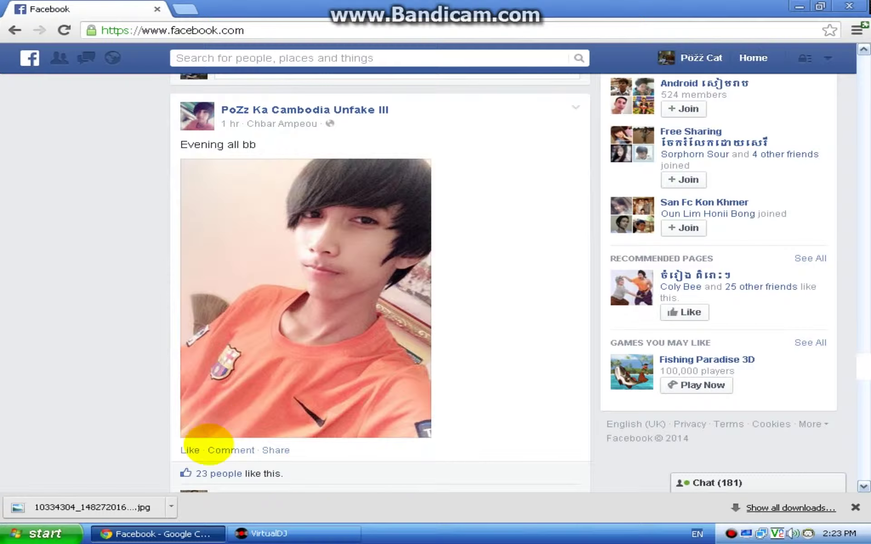
- Like the "Evening all bb" photo post and comment "Art" on it
{"action": "left_click", "coordinate": [188, 449]}
{"action": "scroll", "coordinate": [183, 440], "scroll_direction": "down", "scroll_amount": 6}
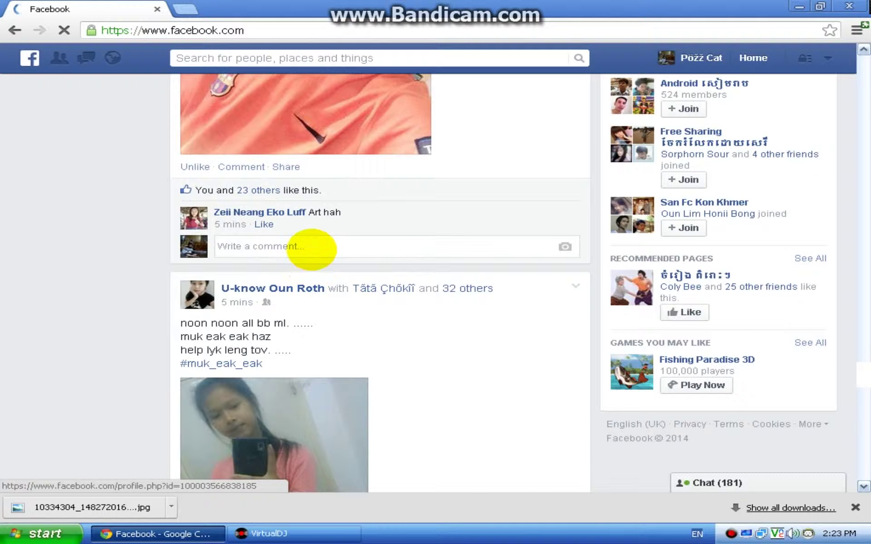
{"action": "left_click", "coordinate": [314, 246]}
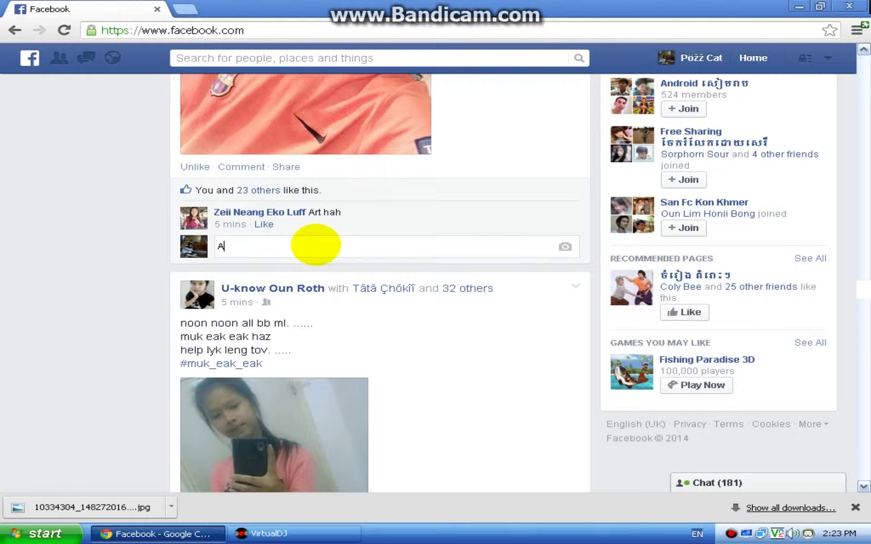
{"action": "type", "text": "Aer"}
{"action": "key", "text": "BackSpace"}
{"action": "key", "text": "BackSpace"}
{"action": "type", "text": "rt"}
{"action": "key", "text": "Return"}
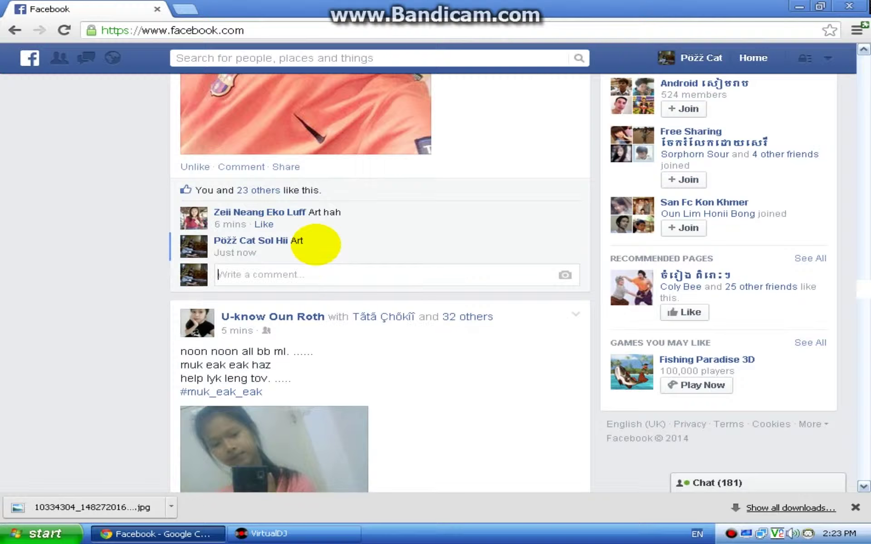
- Like the #muk_eak_eak photo post and the "Bat ss huy help rok pg" status in the news feed
{"action": "scroll", "coordinate": [290, 234], "scroll_direction": "down", "scroll_amount": 7}
{"action": "scroll", "coordinate": [291, 234], "scroll_direction": "down", "scroll_amount": 6}
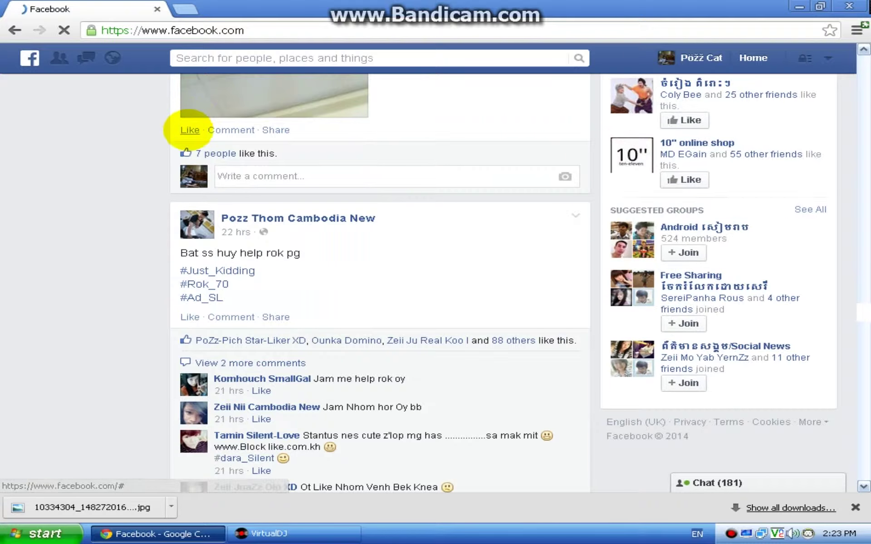
{"action": "left_click", "coordinate": [189, 130]}
{"action": "scroll", "coordinate": [181, 172], "scroll_direction": "down", "scroll_amount": 3}
{"action": "left_click", "coordinate": [189, 175]}
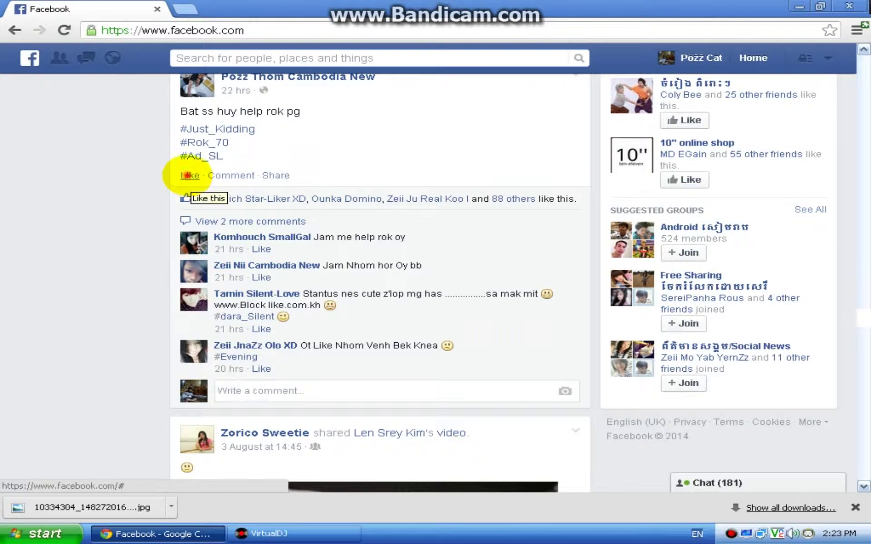
- Like the shared 05:19 video post and the "Duma Ot nek like" status further down the news feed
{"action": "scroll", "coordinate": [188, 180], "scroll_direction": "down", "scroll_amount": 1}
{"action": "scroll", "coordinate": [189, 181], "scroll_direction": "down", "scroll_amount": 8}
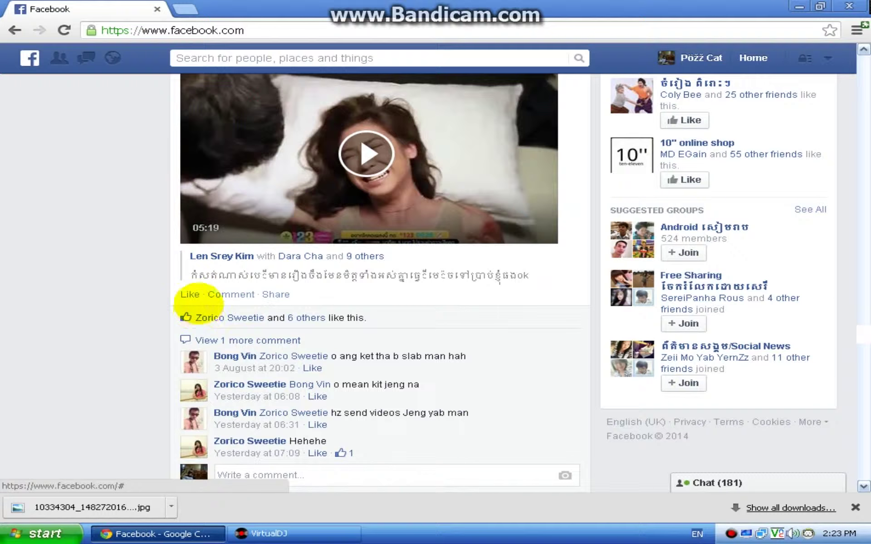
{"action": "left_click", "coordinate": [188, 293]}
{"action": "scroll", "coordinate": [186, 291], "scroll_direction": "down", "scroll_amount": 8}
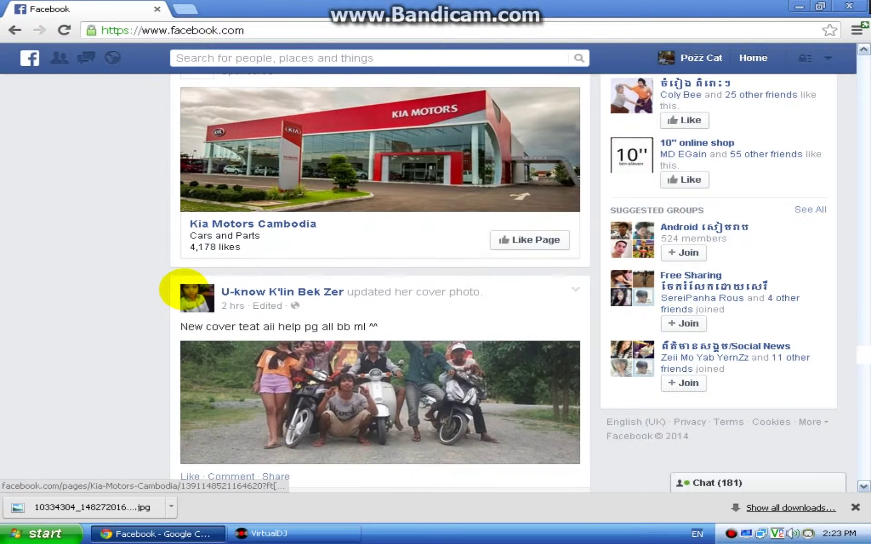
{"action": "scroll", "coordinate": [171, 291], "scroll_direction": "down", "scroll_amount": 1}
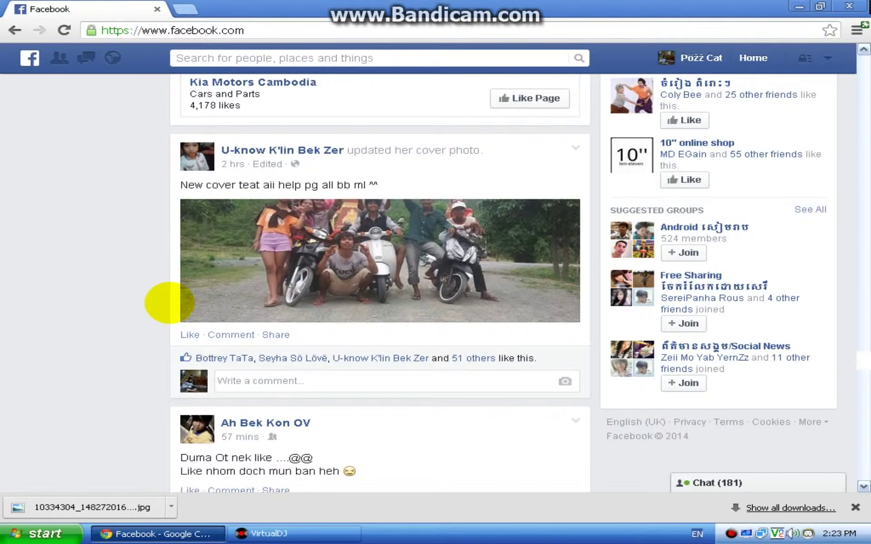
{"action": "scroll", "coordinate": [169, 306], "scroll_direction": "down", "scroll_amount": 3}
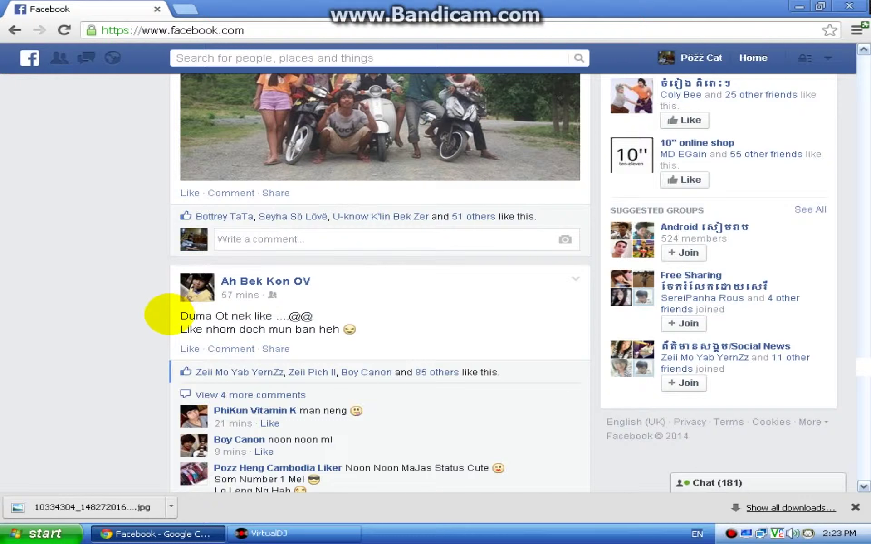
{"action": "left_click", "coordinate": [190, 348]}
{"action": "scroll", "coordinate": [184, 340], "scroll_direction": "down", "scroll_amount": 3}
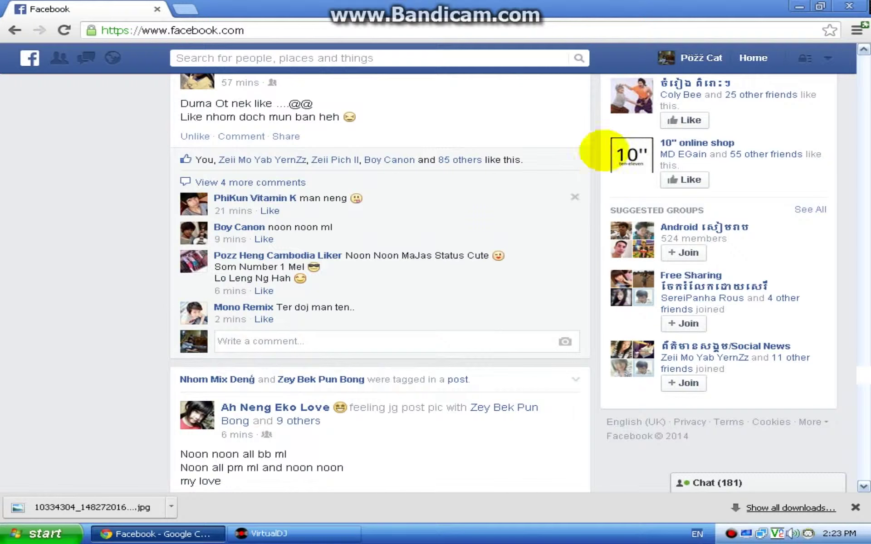
- Open the account's own Facebook profile and switch to VirtualDJ
{"action": "left_click", "coordinate": [694, 58]}
{"action": "key", "text": "alt+Tab"}
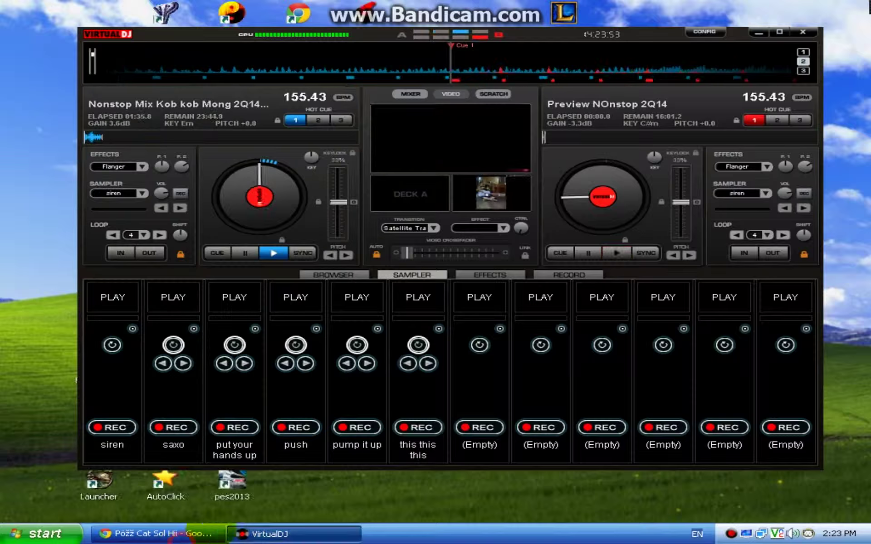
- Refresh the Windows desktop three times
{"action": "right_click", "coordinate": [863, 187]}
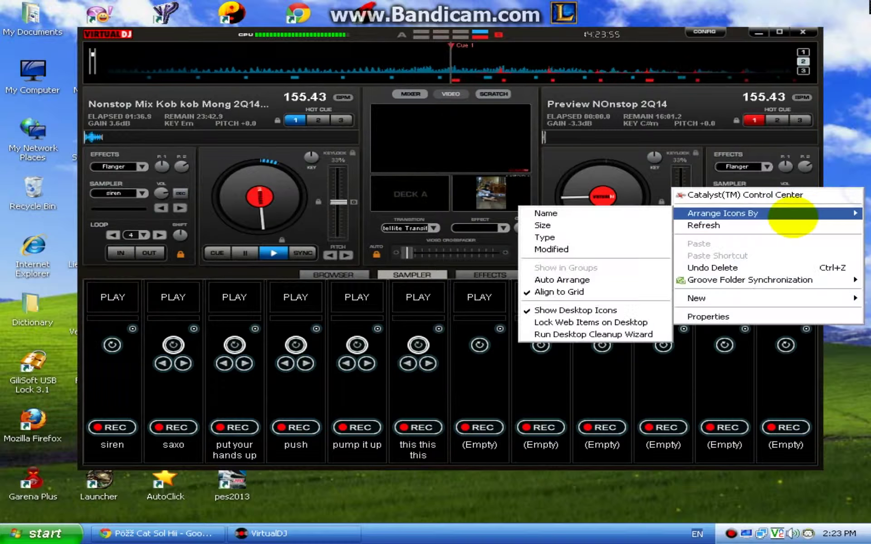
{"action": "left_click", "coordinate": [791, 225]}
{"action": "right_click", "coordinate": [857, 171]}
{"action": "left_click", "coordinate": [778, 210]}
{"action": "right_click", "coordinate": [864, 166]}
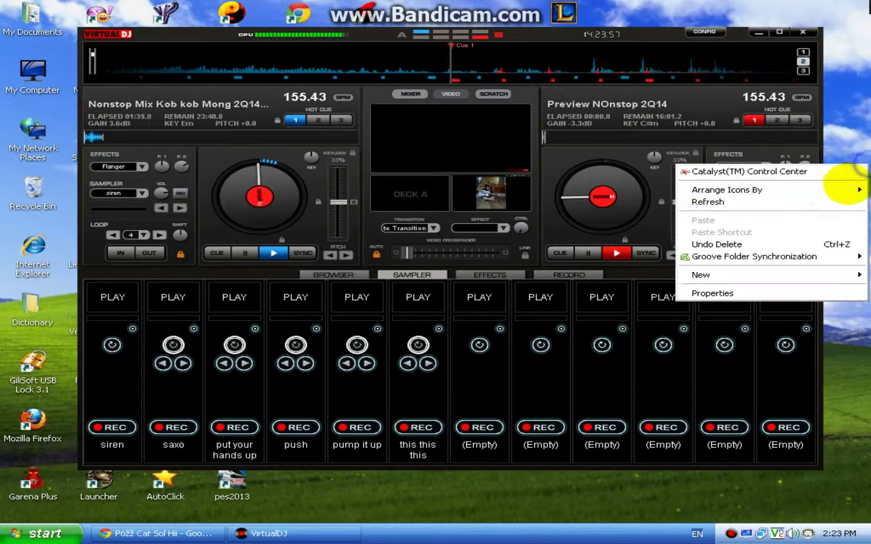
{"action": "left_click", "coordinate": [771, 200]}
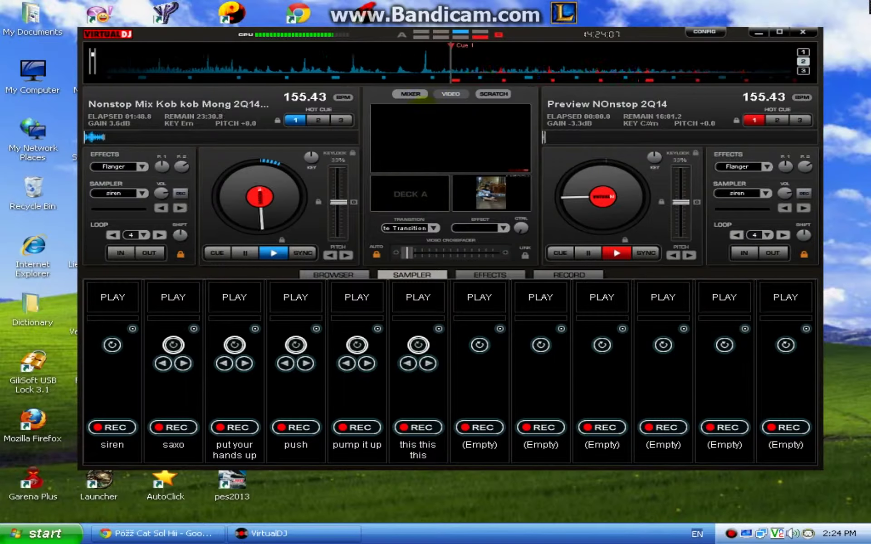
- Show the scratch view between the decks and trigger the "put your hands up" sample twice
{"action": "left_click", "coordinate": [493, 94]}
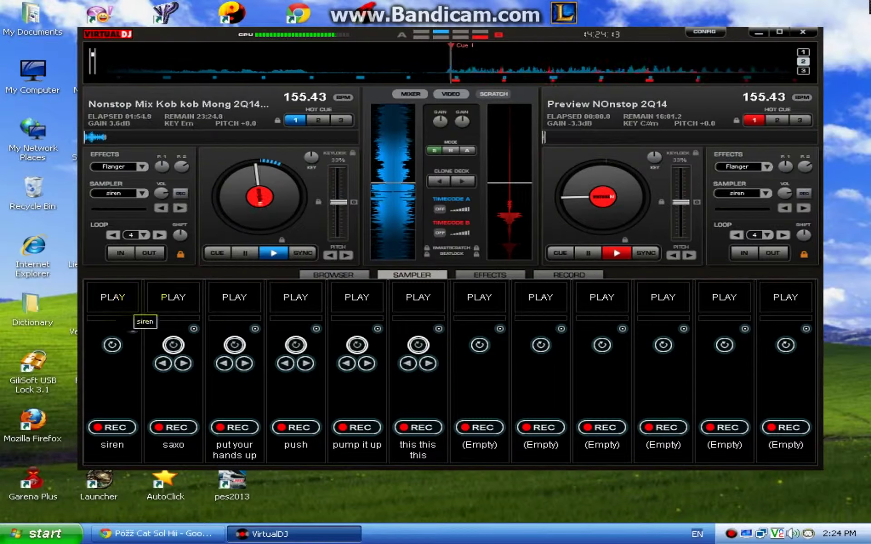
{"action": "left_click", "coordinate": [215, 296]}
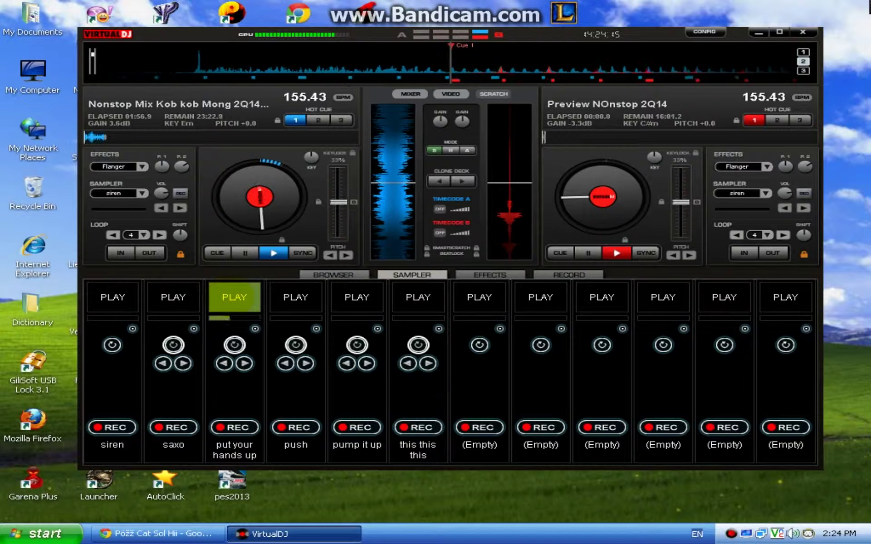
{"action": "left_click", "coordinate": [233, 297]}
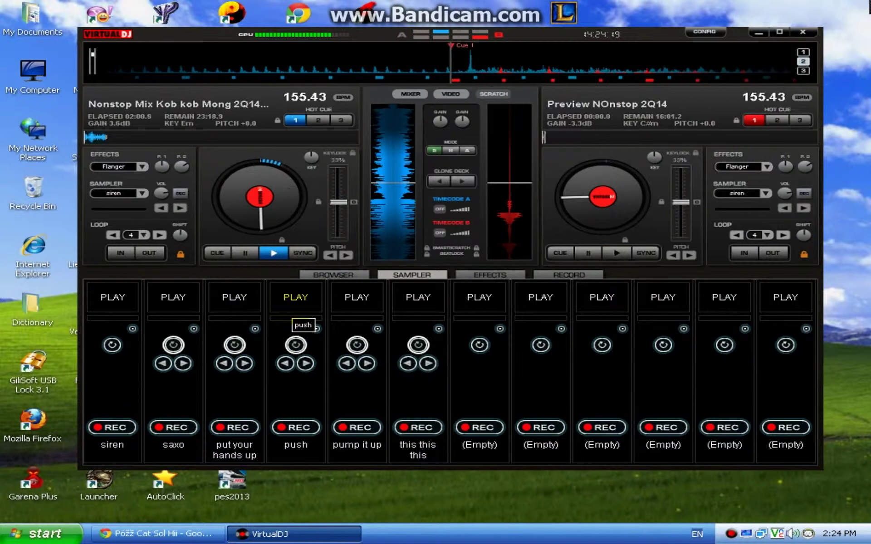
- Trigger the "push" sample and turn on looping for it
{"action": "left_click", "coordinate": [294, 308]}
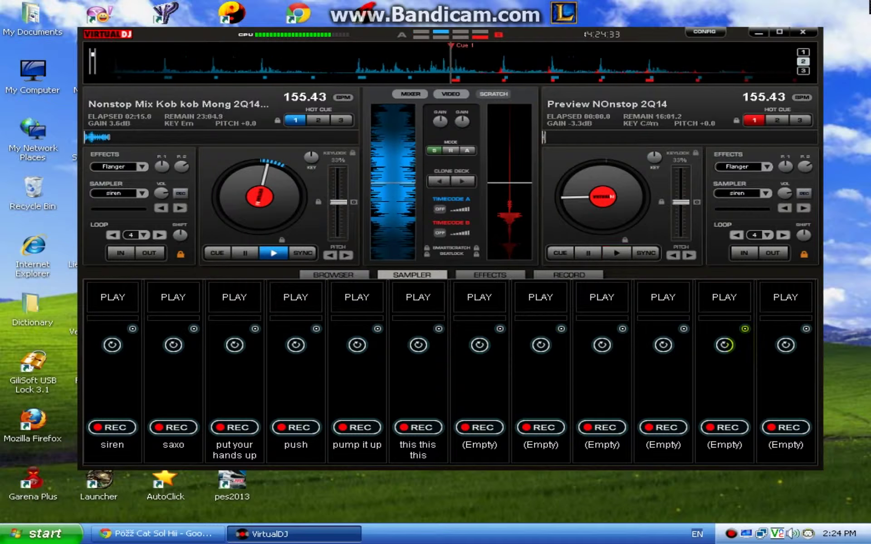
{"action": "left_click", "coordinate": [786, 344]}
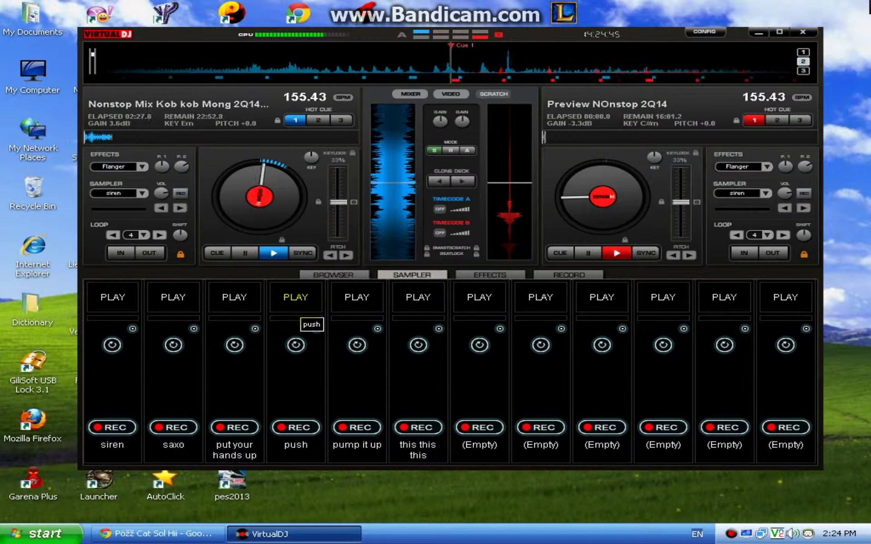
{"action": "left_click", "coordinate": [295, 346]}
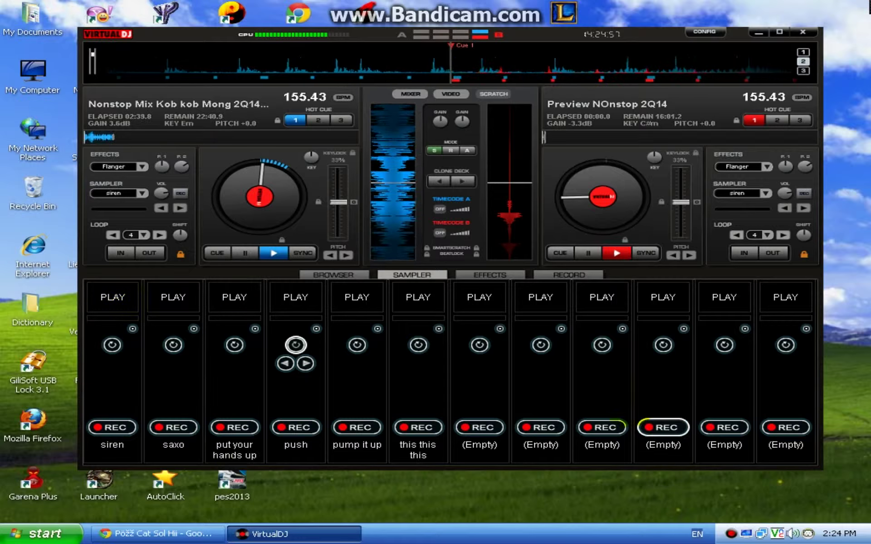
- Refresh the Windows desktop two more times
{"action": "right_click", "coordinate": [629, 2]}
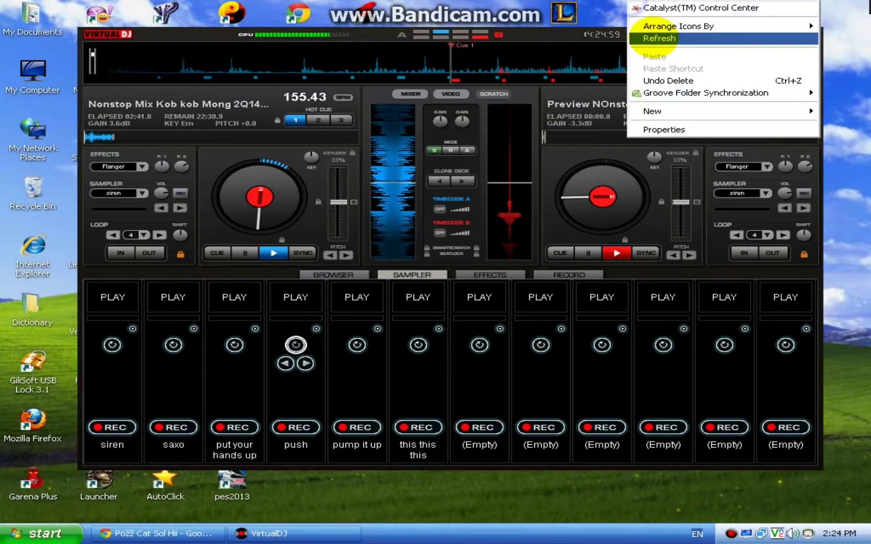
{"action": "left_click", "coordinate": [653, 38]}
{"action": "right_click", "coordinate": [616, 1]}
{"action": "left_click", "coordinate": [644, 38]}
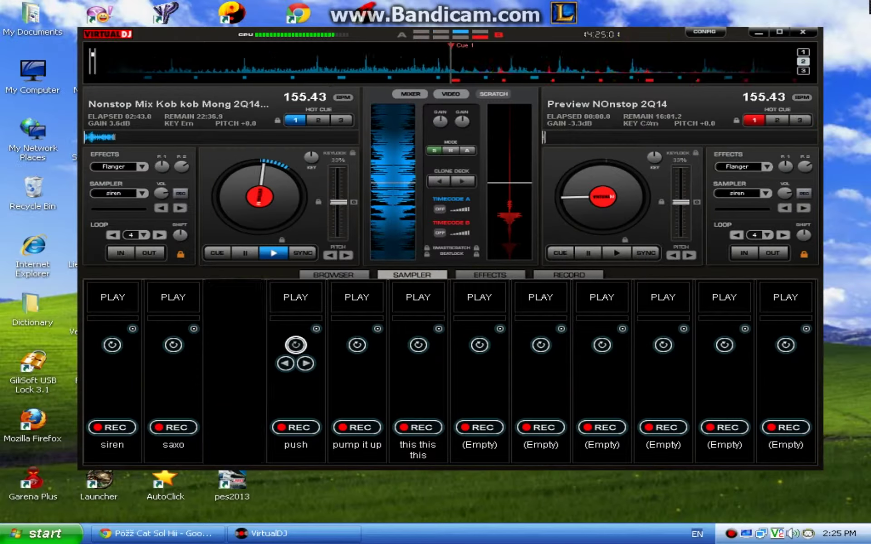
- Switch to Chrome to look over the Facebook profile timeline, then minimize the browser
{"action": "left_click", "coordinate": [154, 533]}
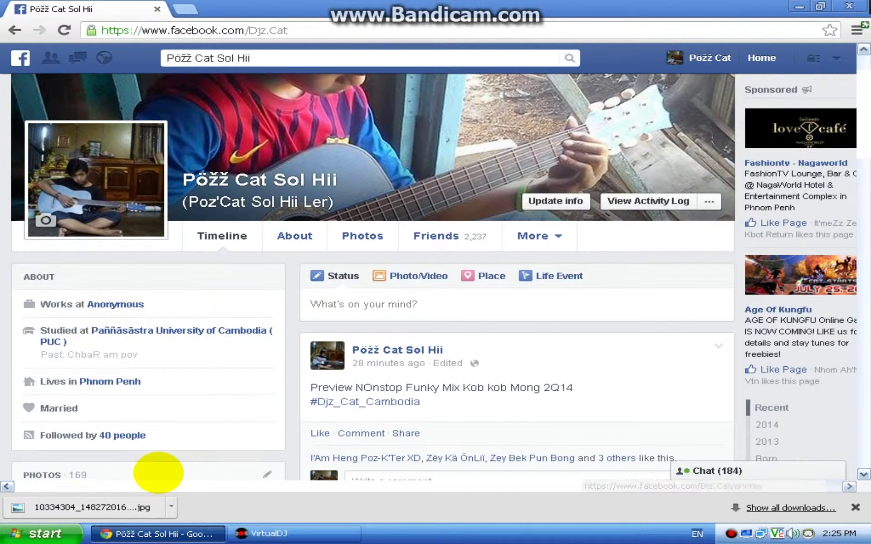
{"action": "scroll", "coordinate": [158, 473], "scroll_direction": "down", "scroll_amount": 10}
{"action": "left_click", "coordinate": [155, 534]}
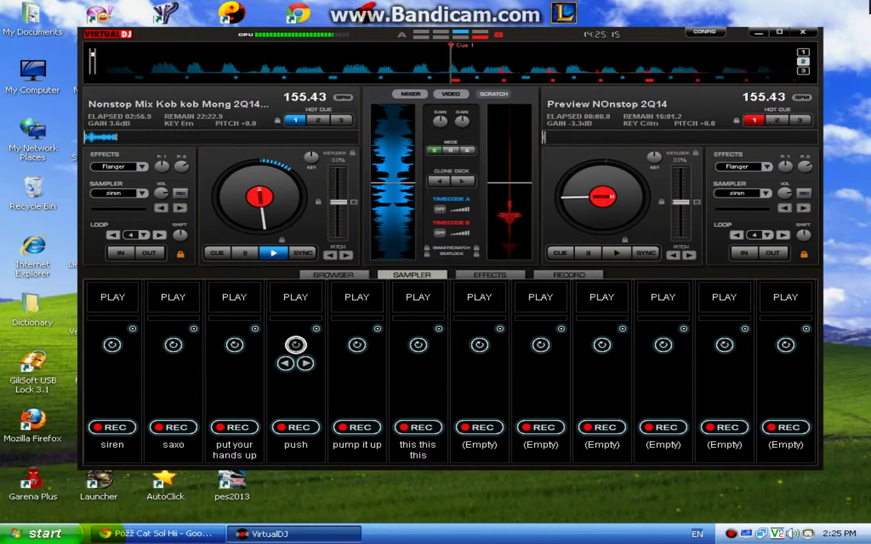
- Return to Chrome, switch Facebook to the managed Musician/Band page, and look over its timeline
{"action": "left_click", "coordinate": [149, 534]}
{"action": "left_click", "coordinate": [836, 58]}
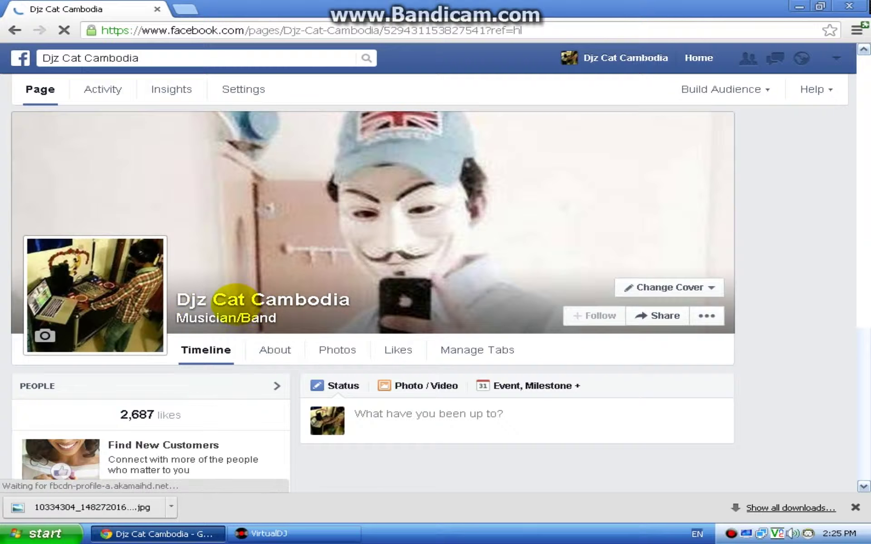
{"action": "scroll", "coordinate": [228, 301], "scroll_direction": "down", "scroll_amount": 2}
{"action": "scroll", "coordinate": [229, 254], "scroll_direction": "down", "scroll_amount": 2}
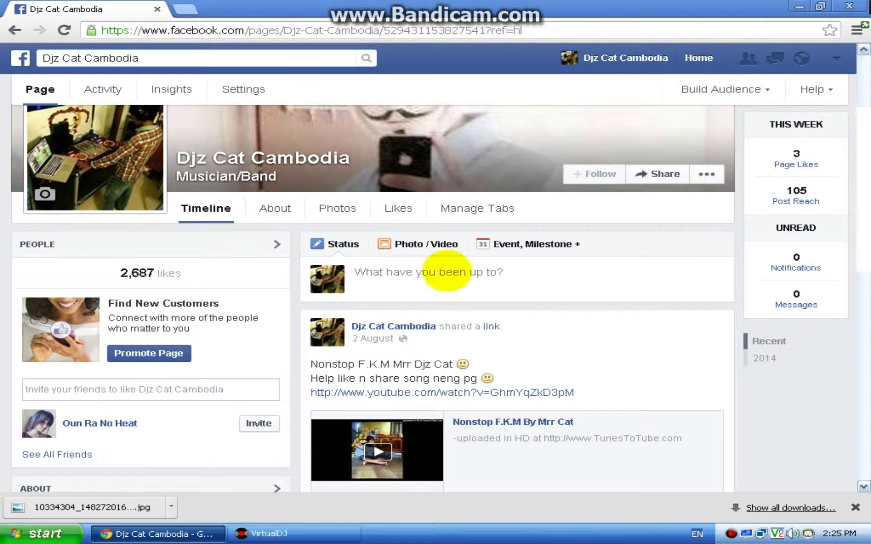
- Switch Facebook back to the personal account and bring up VirtualDJ
{"action": "left_click", "coordinate": [836, 58]}
{"action": "left_click", "coordinate": [760, 101]}
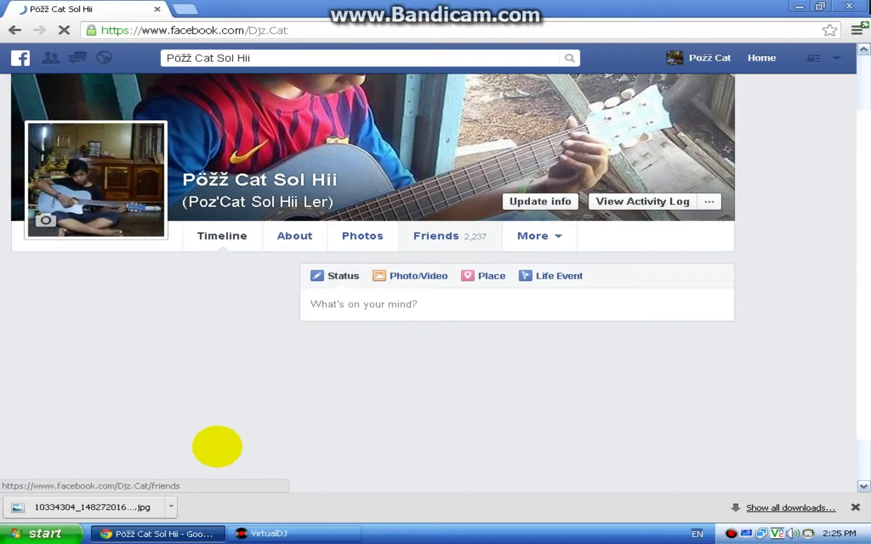
{"action": "left_click", "coordinate": [272, 533]}
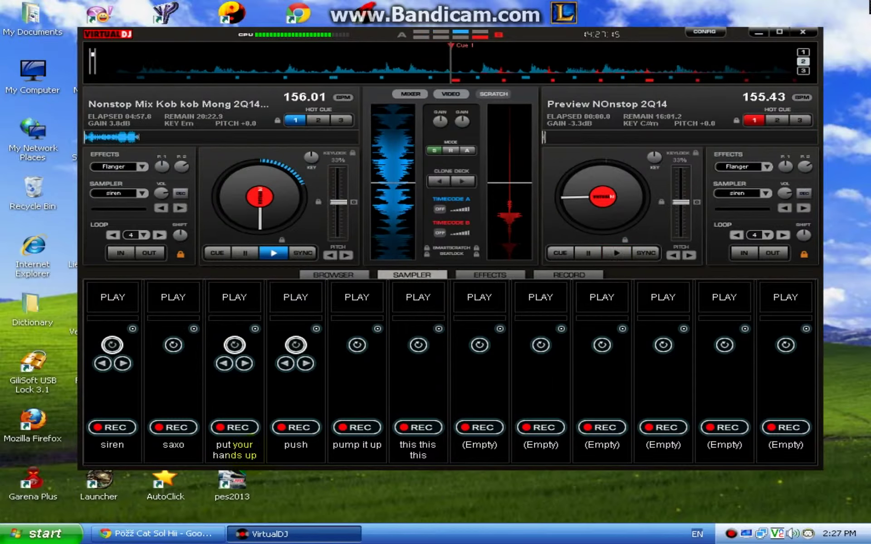
- Start and stop the looped "siren" sample, then trigger the "put your hands up" sample
{"action": "left_click", "coordinate": [112, 298]}
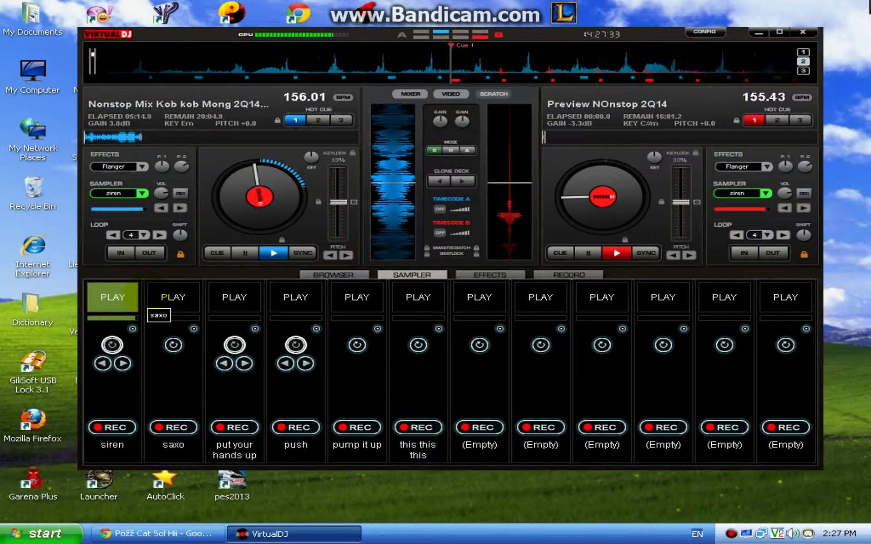
{"action": "left_click", "coordinate": [112, 297]}
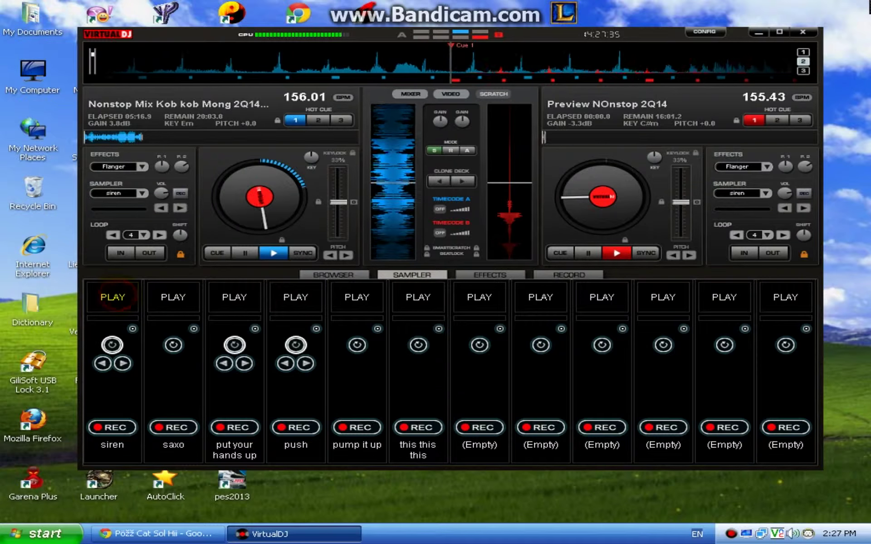
{"action": "left_click", "coordinate": [234, 298]}
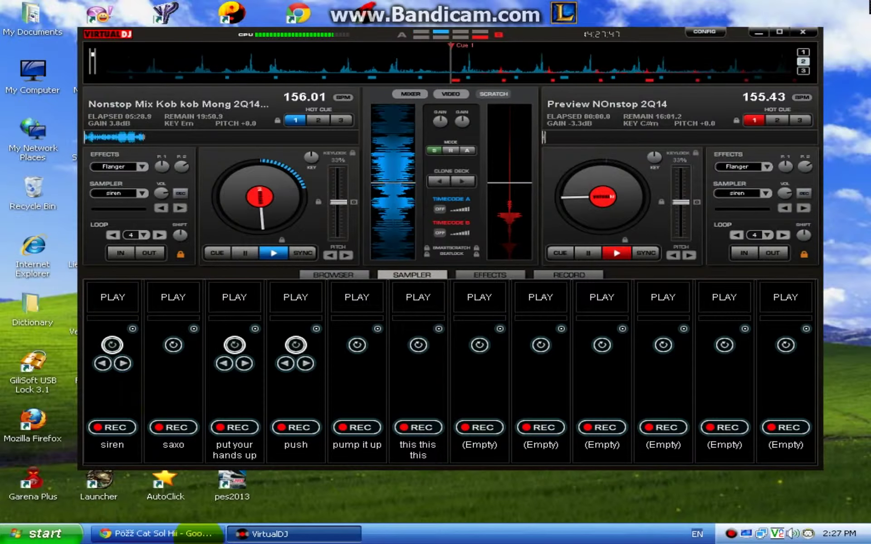
- Switch to Chrome and look through the older posts and comments on the account's own Facebook timeline
{"action": "left_click", "coordinate": [290, 535]}
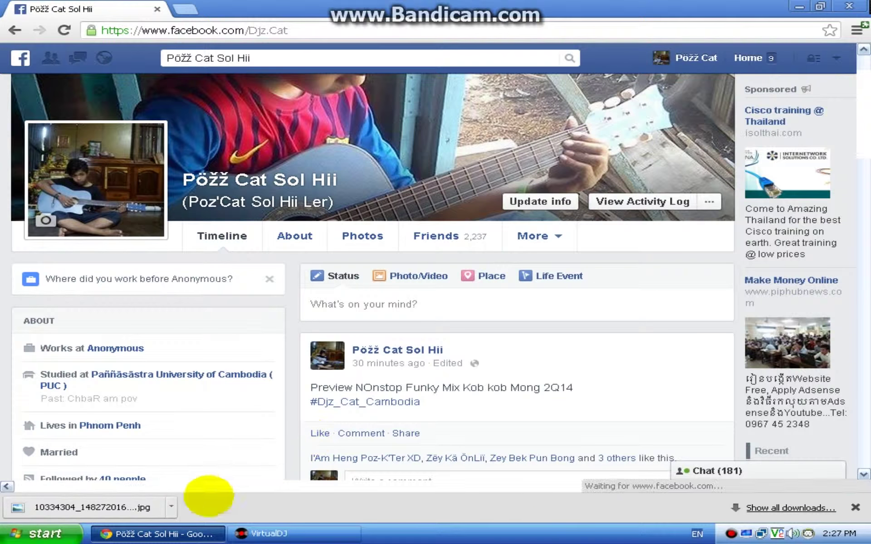
{"action": "scroll", "coordinate": [449, 419], "scroll_direction": "down", "scroll_amount": 3}
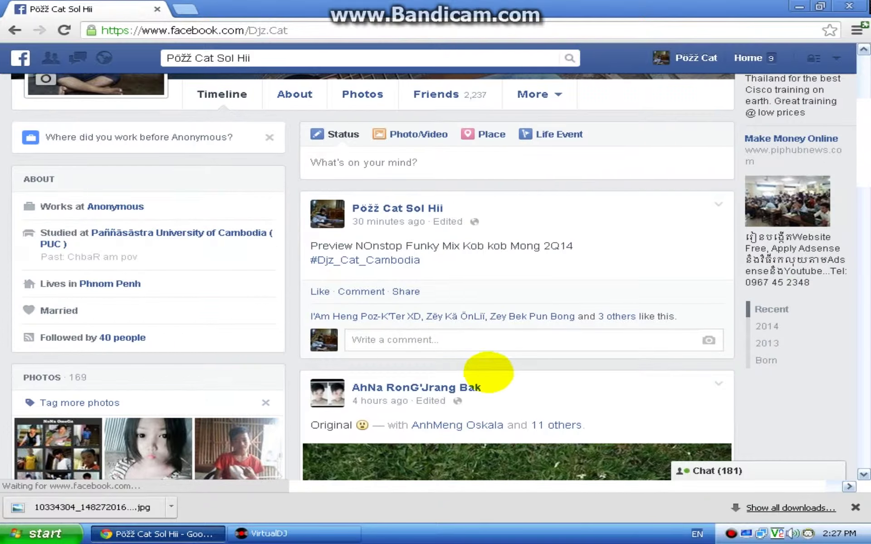
{"action": "scroll", "coordinate": [487, 368], "scroll_direction": "down", "scroll_amount": 2}
{"action": "scroll", "coordinate": [488, 368], "scroll_direction": "down", "scroll_amount": 15}
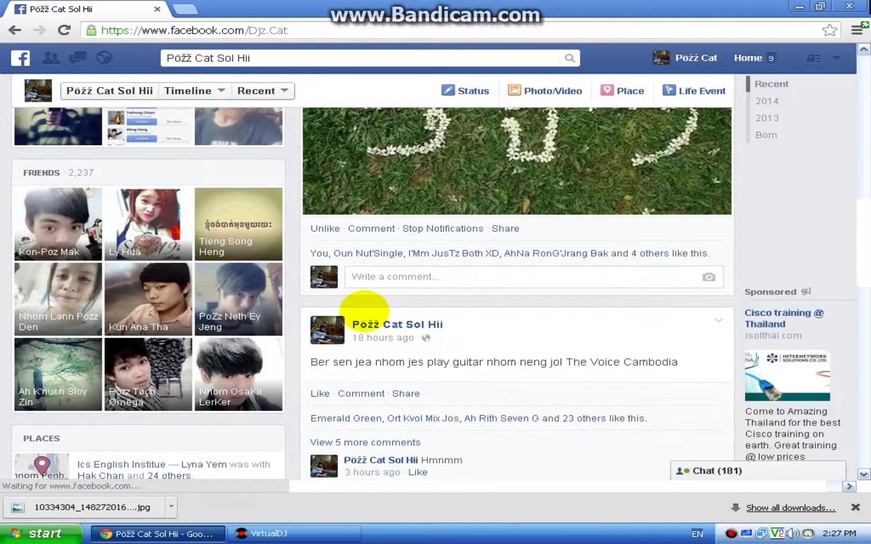
{"action": "scroll", "coordinate": [365, 308], "scroll_direction": "down", "scroll_amount": 3}
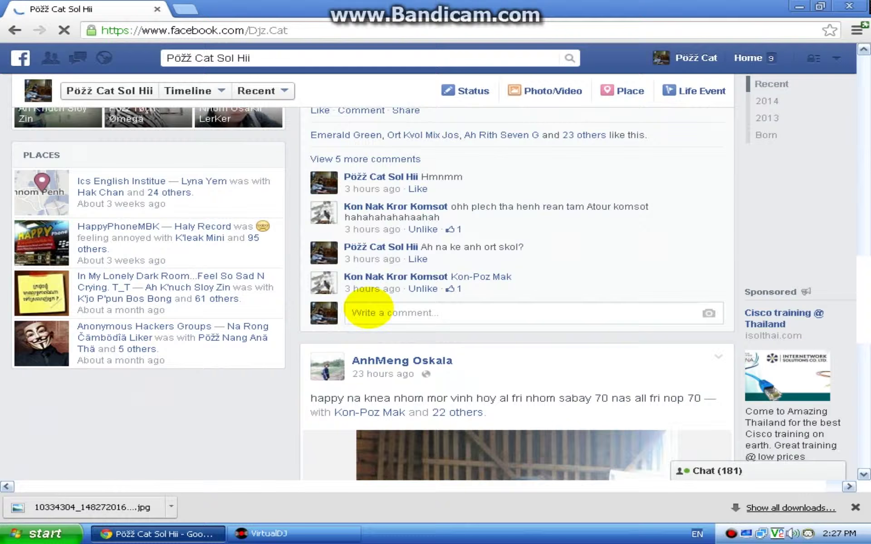
{"action": "scroll", "coordinate": [368, 313], "scroll_direction": "down", "scroll_amount": 20}
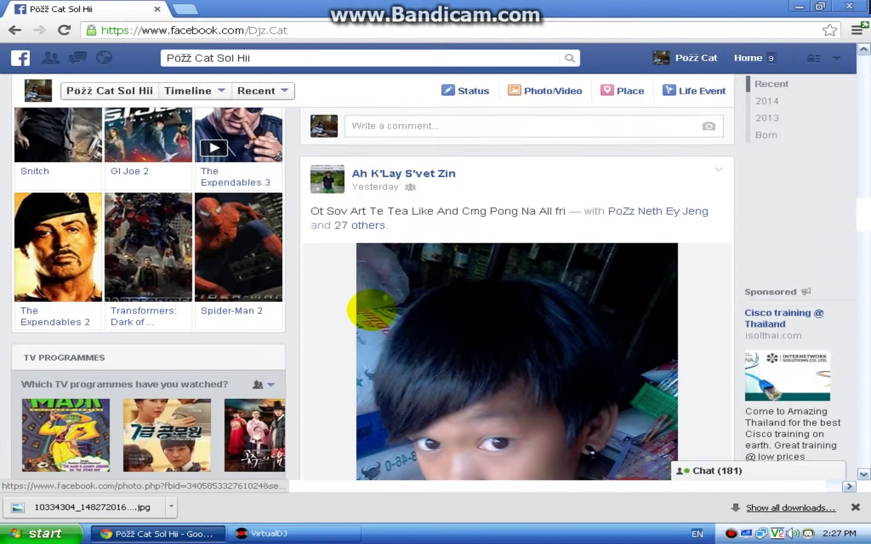
{"action": "scroll", "coordinate": [371, 310], "scroll_direction": "down", "scroll_amount": 20}
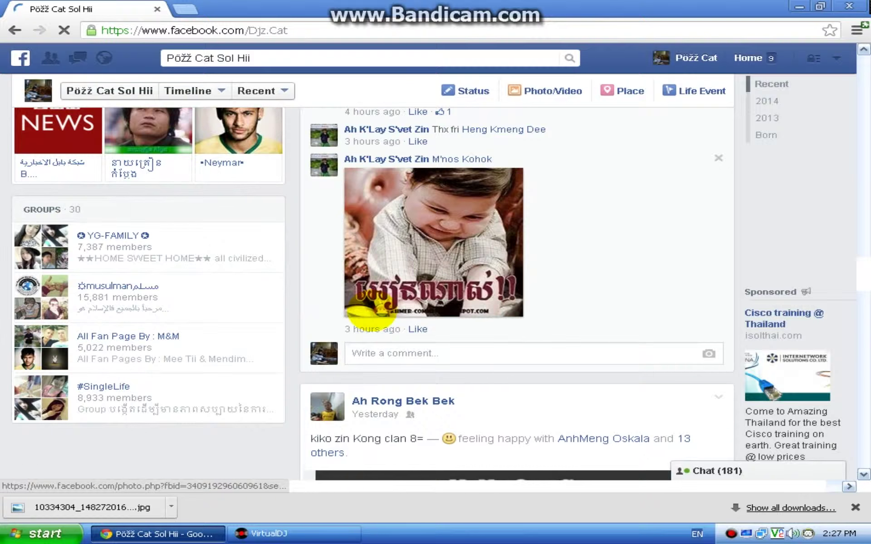
{"action": "scroll", "coordinate": [370, 309], "scroll_direction": "down", "scroll_amount": 20}
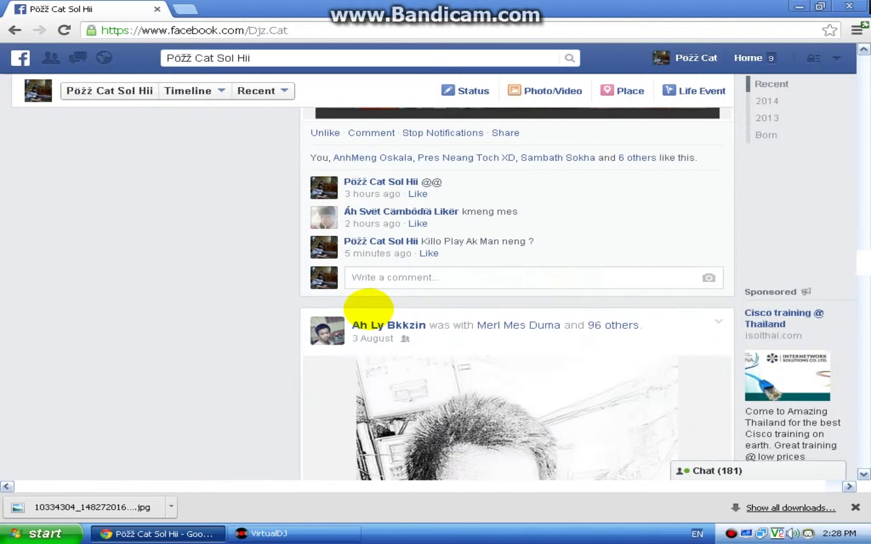
{"action": "scroll", "coordinate": [368, 308], "scroll_direction": "down", "scroll_amount": 20}
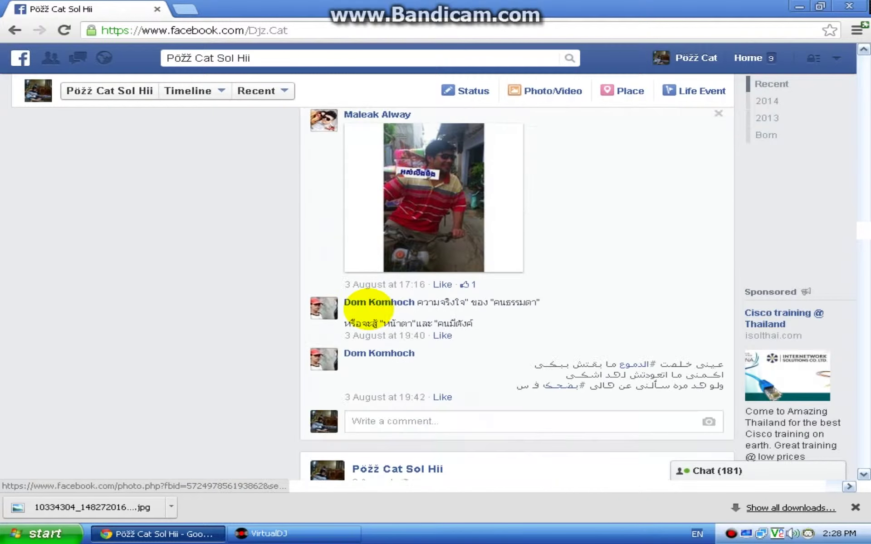
{"action": "scroll", "coordinate": [369, 308], "scroll_direction": "down", "scroll_amount": 5}
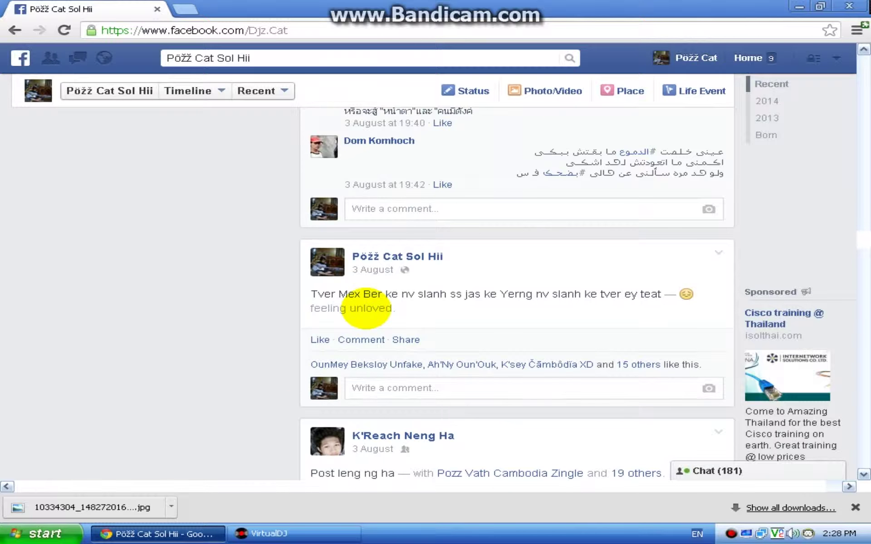
{"action": "scroll", "coordinate": [367, 309], "scroll_direction": "down", "scroll_amount": 9}
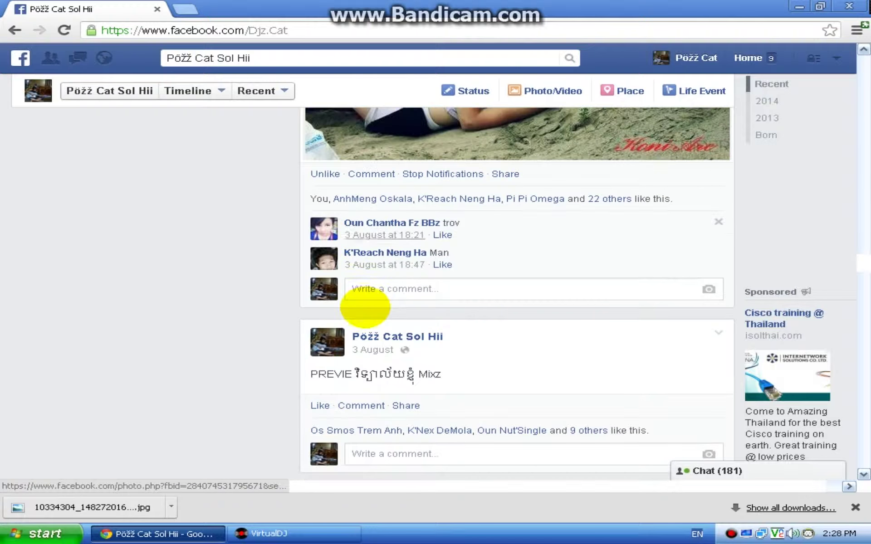
{"action": "scroll", "coordinate": [365, 309], "scroll_direction": "down", "scroll_amount": 3}
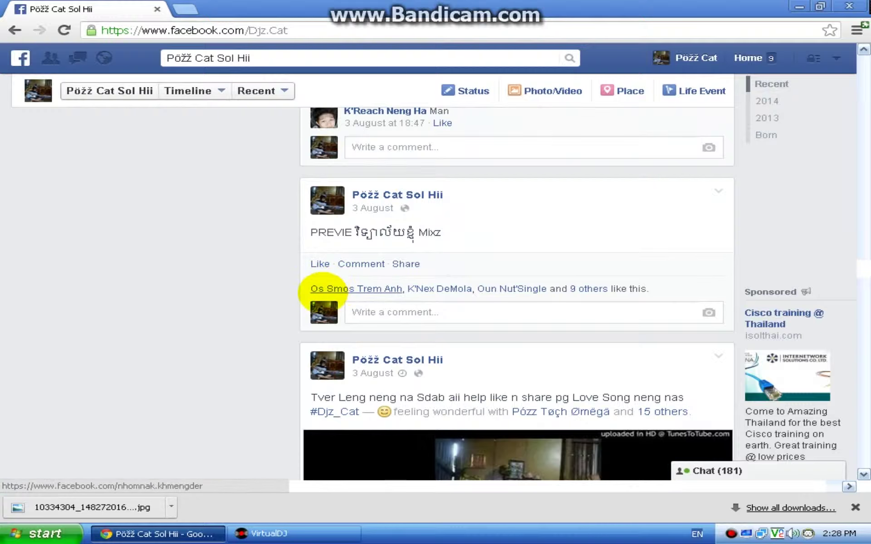
{"action": "scroll", "coordinate": [292, 290], "scroll_direction": "down", "scroll_amount": 6}
{"action": "scroll", "coordinate": [282, 300], "scroll_direction": "down", "scroll_amount": 11}
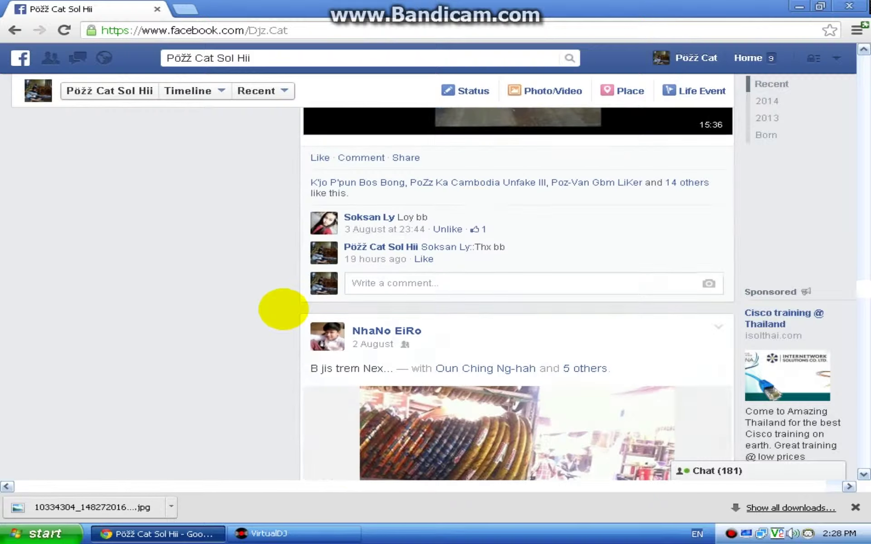
{"action": "scroll", "coordinate": [286, 309], "scroll_direction": "down", "scroll_amount": 6}
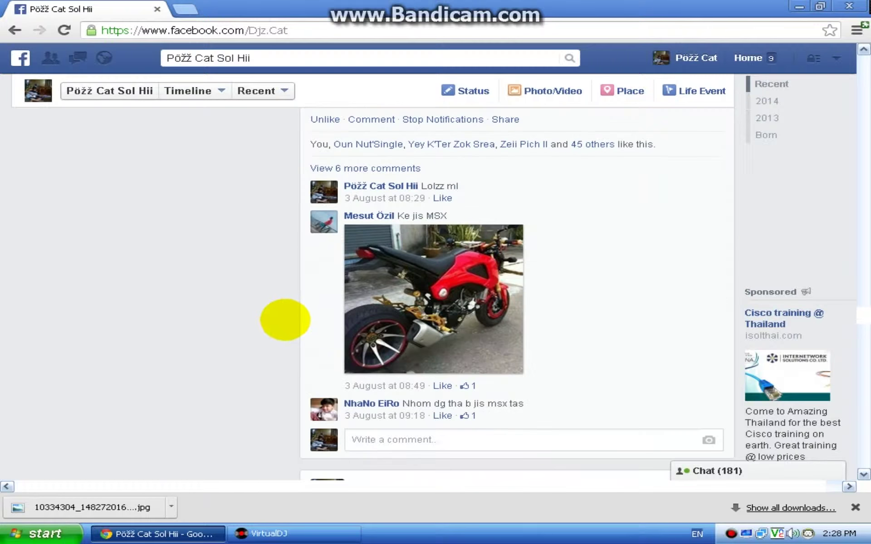
{"action": "scroll", "coordinate": [287, 318], "scroll_direction": "down", "scroll_amount": 3}
- Return to VirtualDJ and start the looped "siren" sample
{"action": "left_click", "coordinate": [154, 533]}
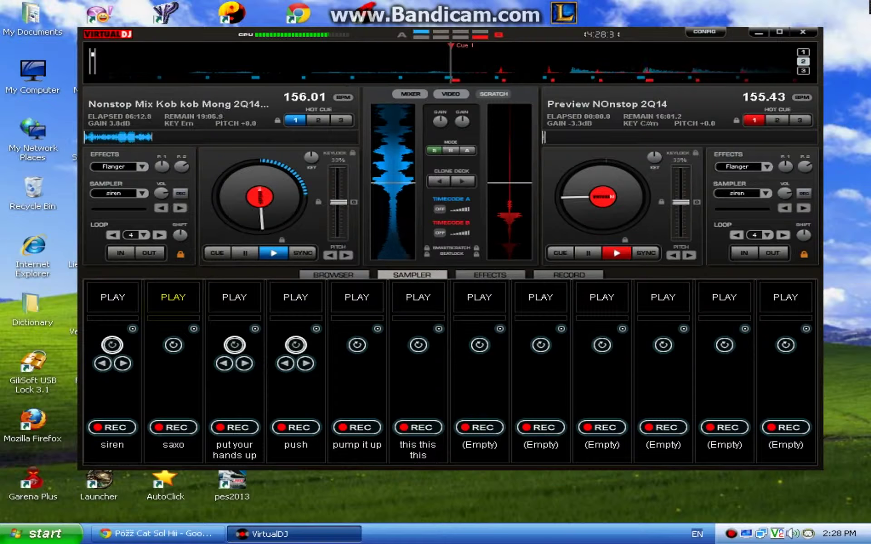
{"action": "left_click", "coordinate": [113, 297]}
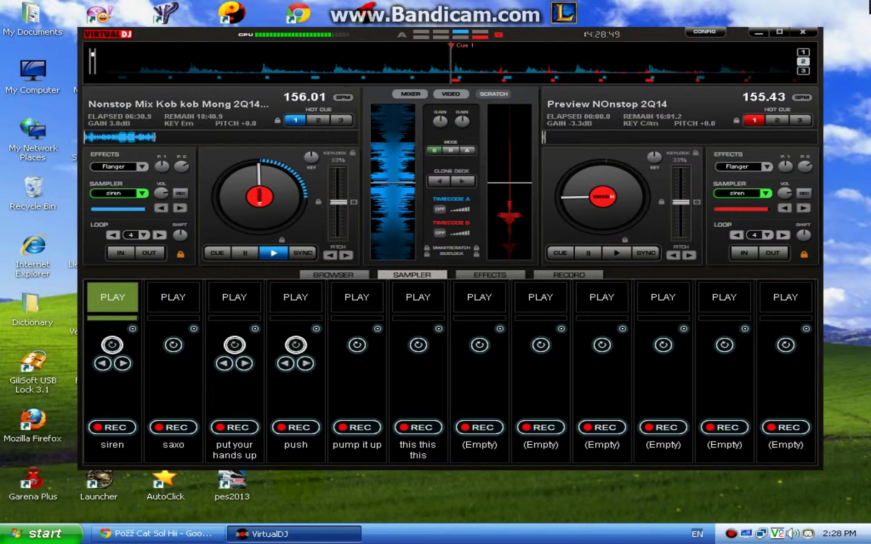
- Trigger the "put your hands up" sample, and stop the samples with looping switched off for "siren", "put your hands up" and "push"
{"action": "right_click", "coordinate": [442, 4]}
{"action": "left_click", "coordinate": [473, 38]}
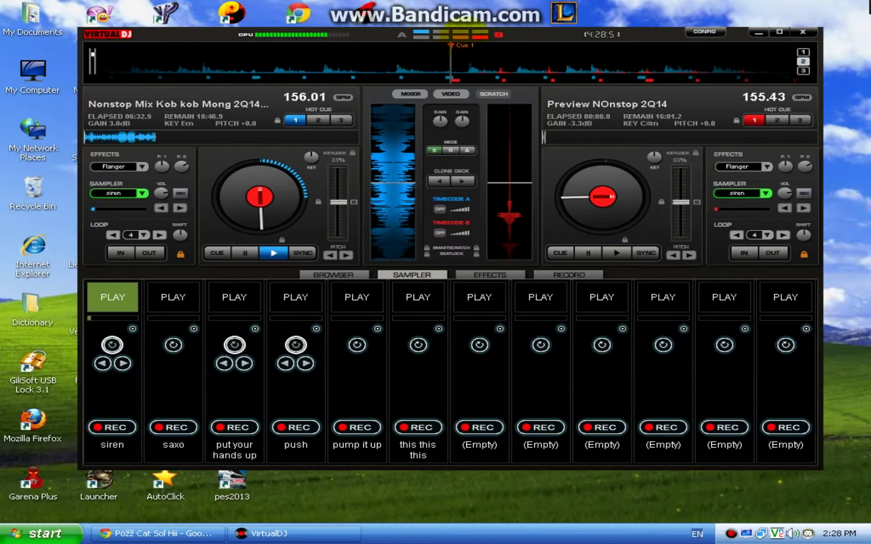
{"action": "key", "text": "space"}
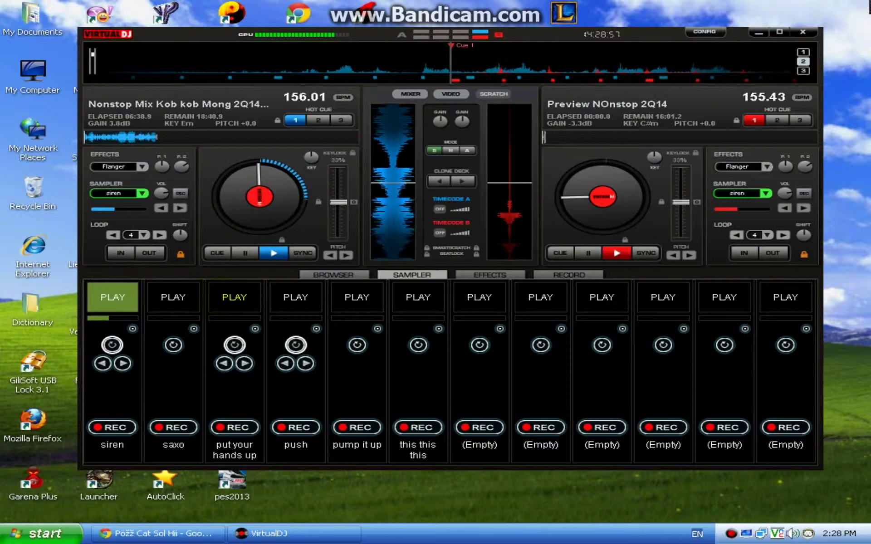
{"action": "left_click", "coordinate": [234, 302]}
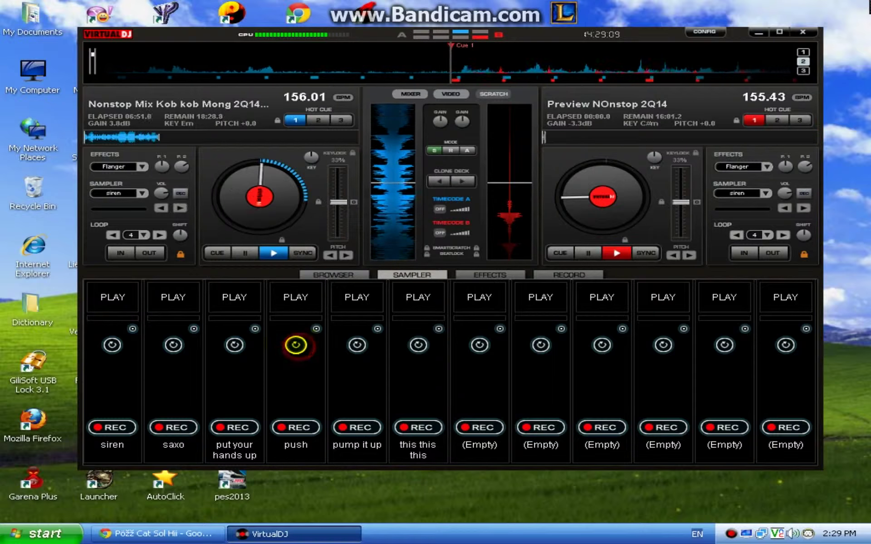
{"action": "key", "text": "space"}
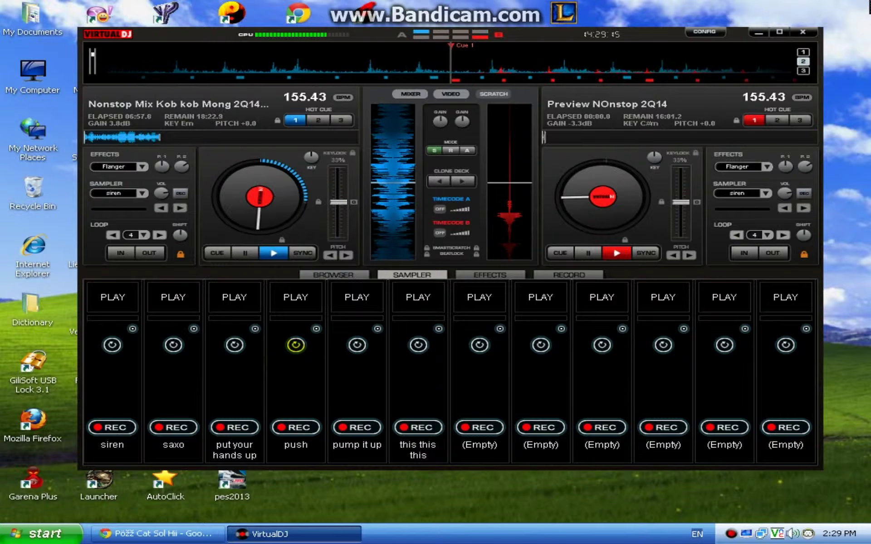
- Show the mixer and set the playing deck's gain to 6.4 dB, lowering its volume slightly and returning it to full
{"action": "left_click", "coordinate": [410, 94]}
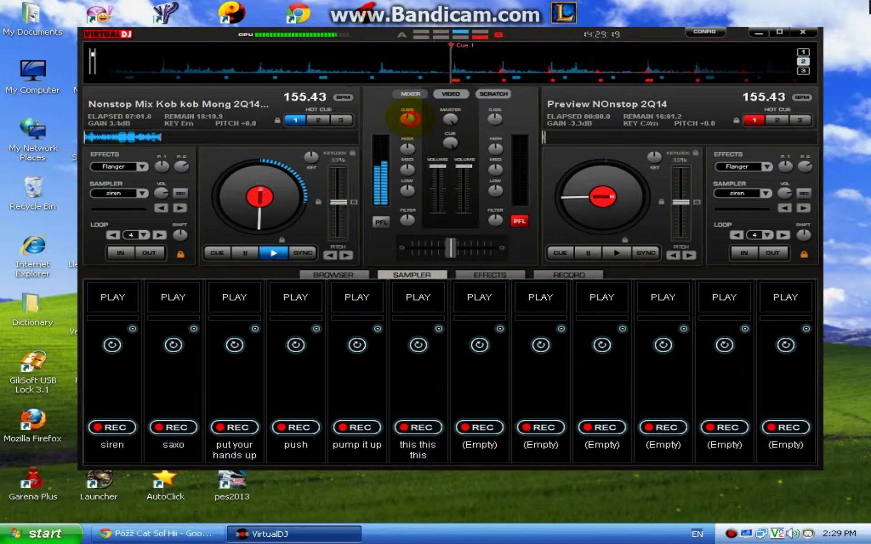
{"action": "left_click_drag", "start_coordinate": [408, 119], "coordinate": [407, 116]}
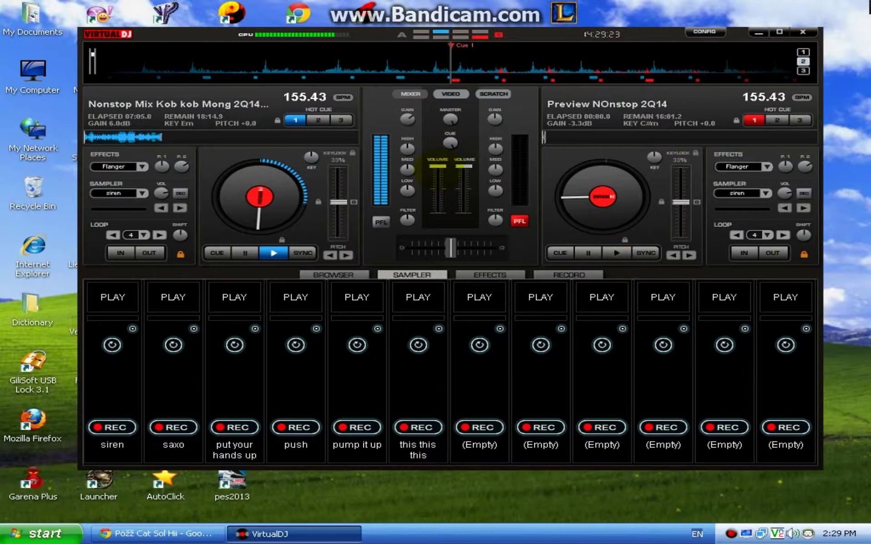
{"action": "left_click_drag", "start_coordinate": [437, 167], "coordinate": [438, 174]}
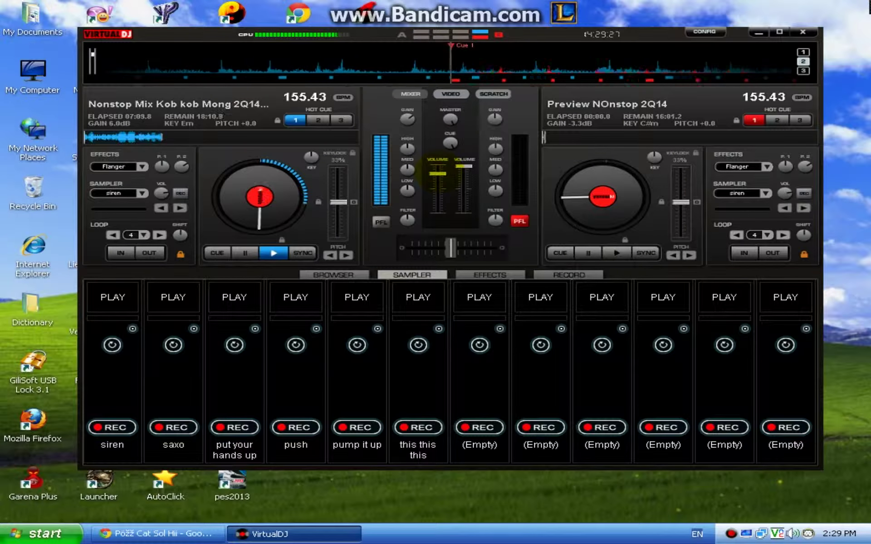
{"action": "scroll", "coordinate": [407, 119], "scroll_direction": "up", "scroll_amount": 2}
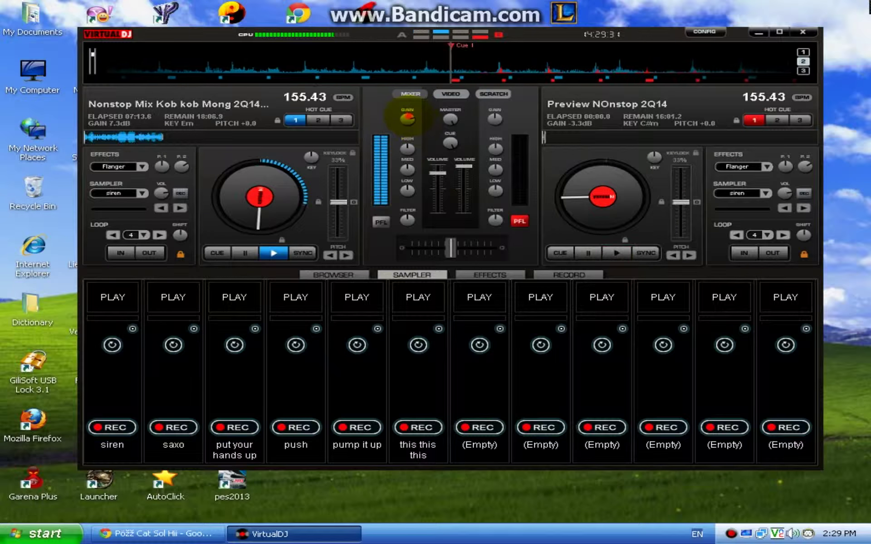
{"action": "scroll", "coordinate": [407, 119], "scroll_direction": "up", "scroll_amount": 3}
{"action": "scroll", "coordinate": [407, 119], "scroll_direction": "down", "scroll_amount": 3}
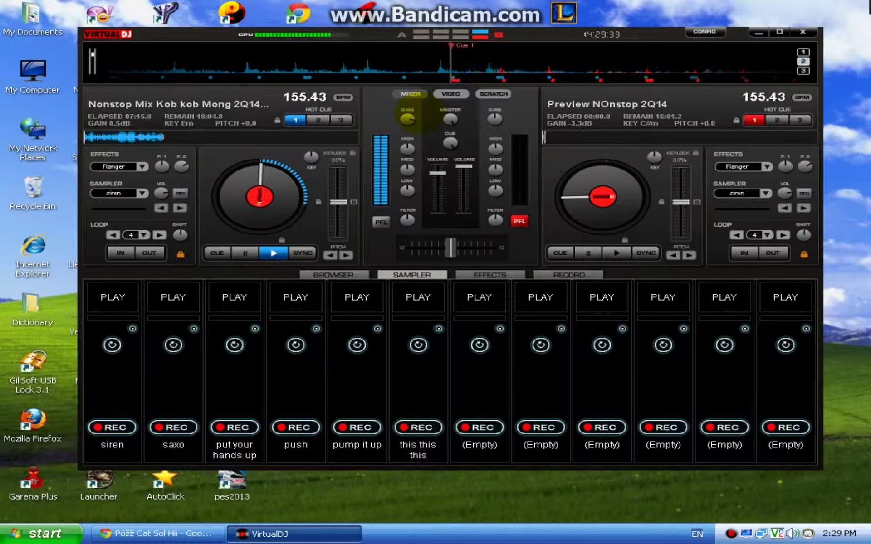
{"action": "scroll", "coordinate": [407, 119], "scroll_direction": "down", "scroll_amount": 1}
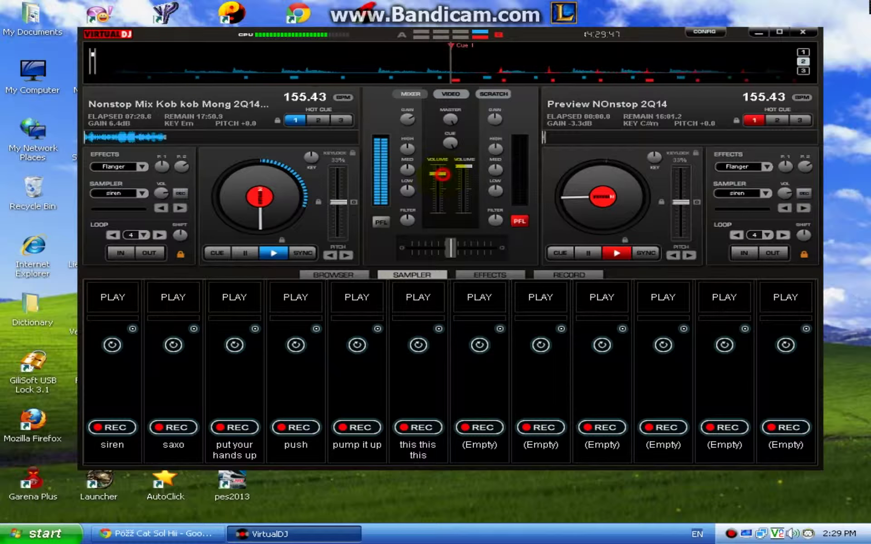
{"action": "left_click_drag", "start_coordinate": [442, 173], "coordinate": [439, 166]}
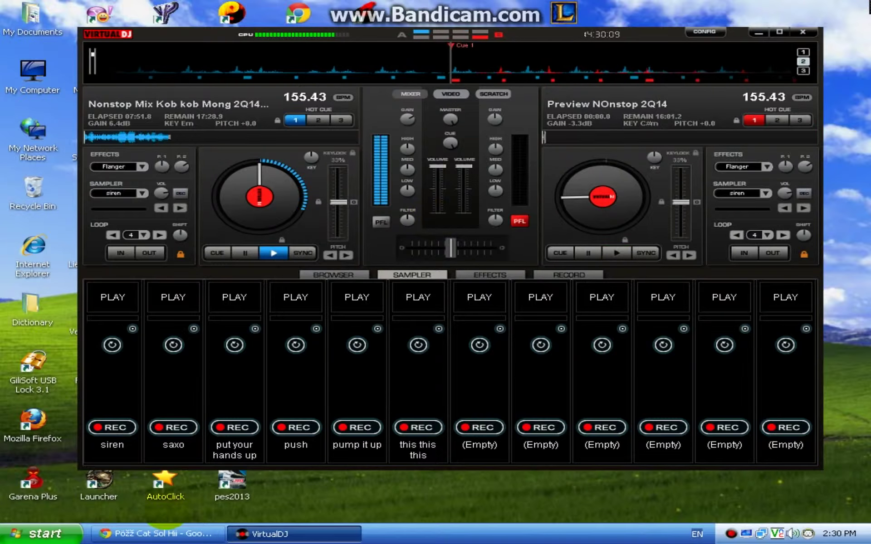
- Switch to Chrome, reload the account's own Facebook profile, look through its newest posts and minimize the browser
{"action": "left_click", "coordinate": [156, 534]}
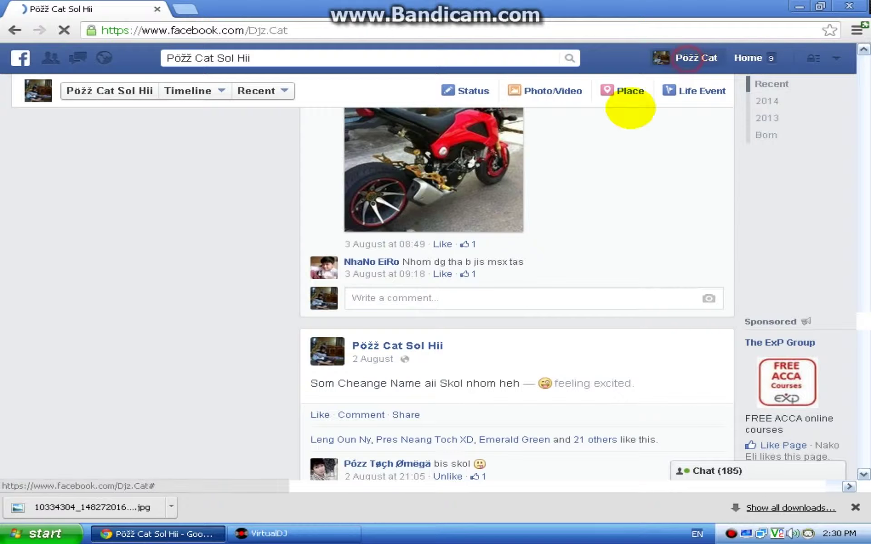
{"action": "left_click", "coordinate": [628, 93]}
{"action": "scroll", "coordinate": [384, 320], "scroll_direction": "down", "scroll_amount": 5}
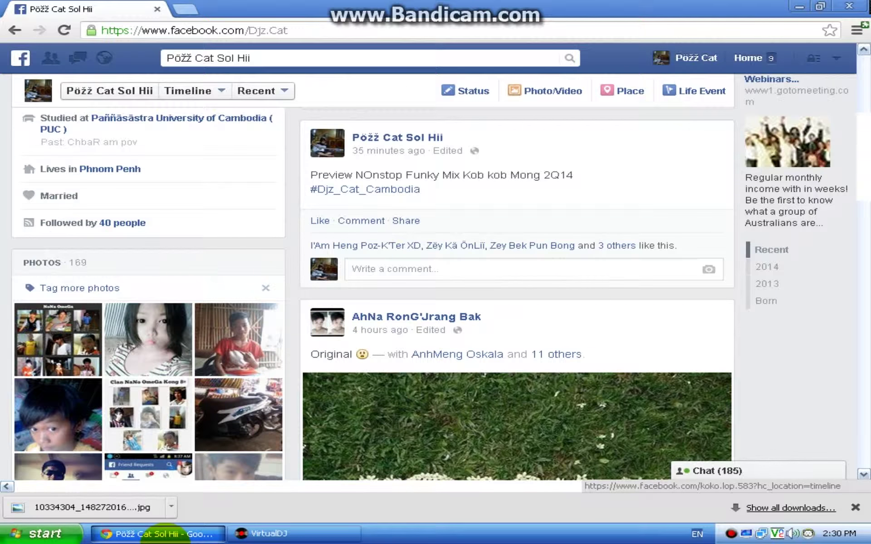
{"action": "left_click", "coordinate": [172, 534]}
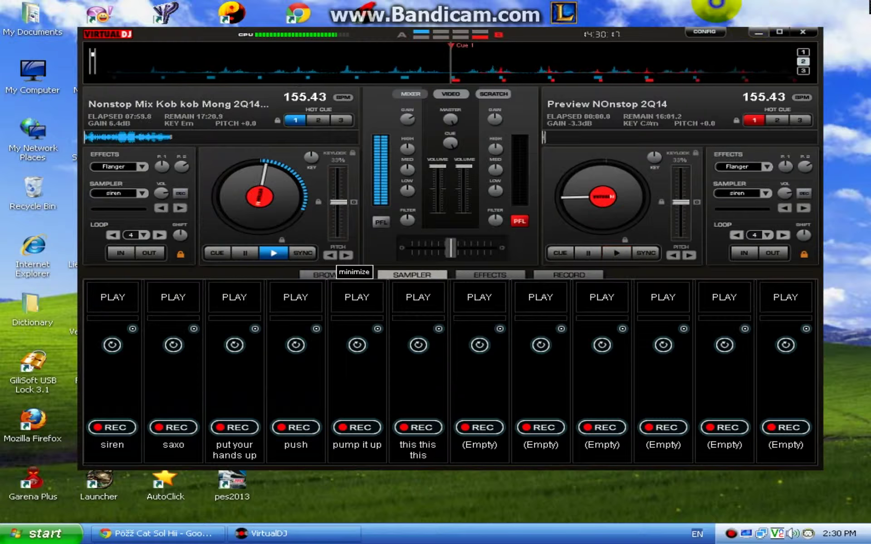
{"action": "right_click", "coordinate": [715, 2]}
{"action": "left_click", "coordinate": [639, 40]}
{"action": "left_click", "coordinate": [756, 31]}
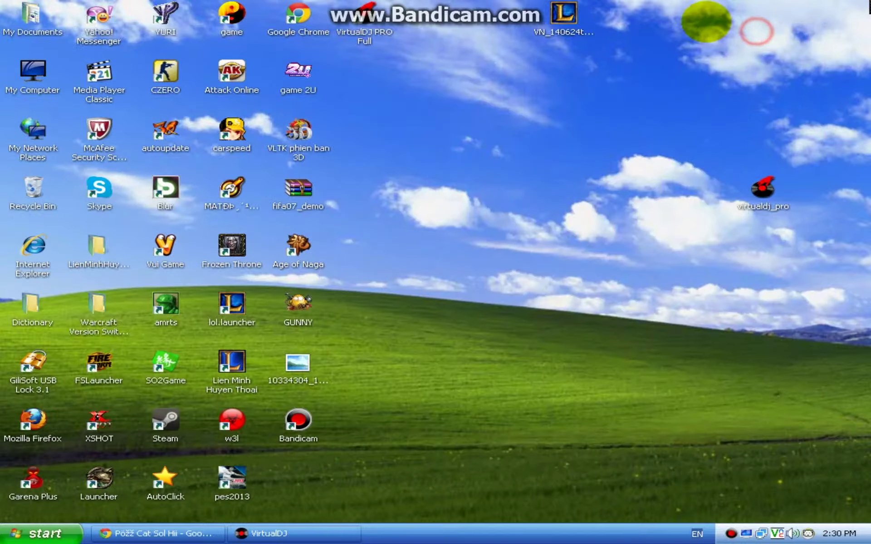
{"action": "right_click", "coordinate": [703, 22]}
{"action": "left_click", "coordinate": [618, 60]}
{"action": "right_click", "coordinate": [659, 40]}
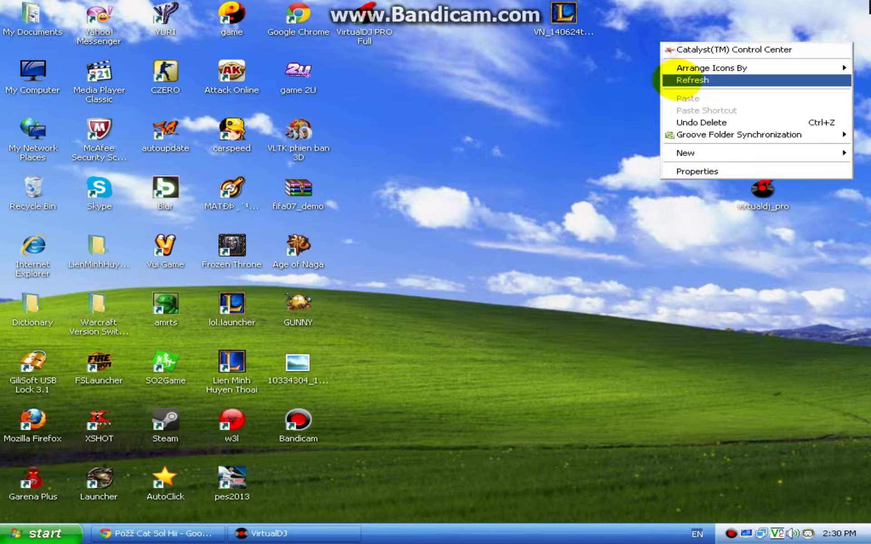
{"action": "right_click", "coordinate": [559, 68]}
{"action": "left_click", "coordinate": [591, 105]}
{"action": "right_click", "coordinate": [483, 64]}
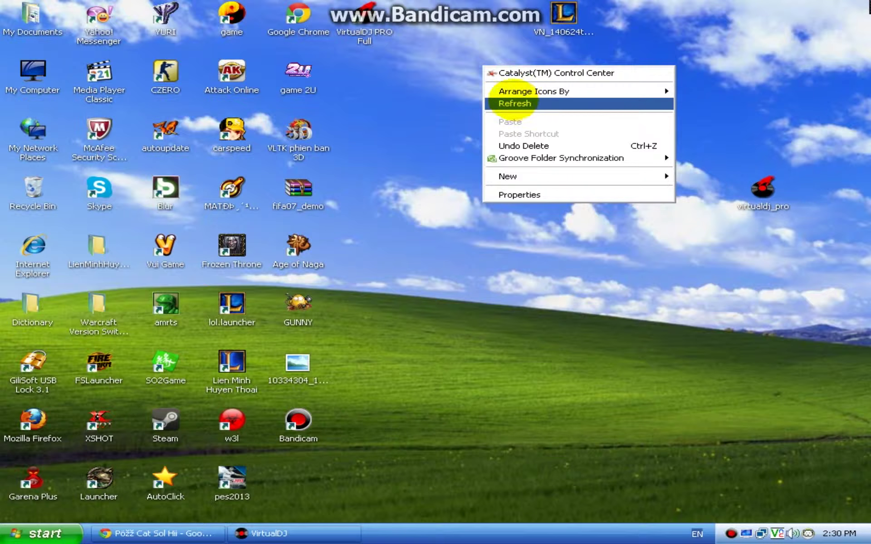
{"action": "left_click", "coordinate": [510, 103]}
{"action": "right_click", "coordinate": [484, 97]}
{"action": "left_click", "coordinate": [513, 134]}
{"action": "right_click", "coordinate": [485, 113]}
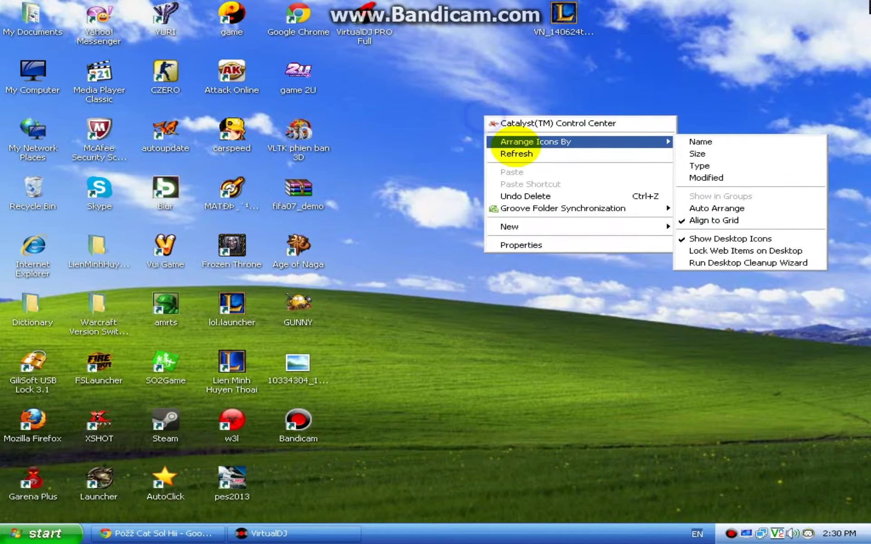
{"action": "left_click", "coordinate": [515, 151]}
{"action": "left_click", "coordinate": [294, 533]}
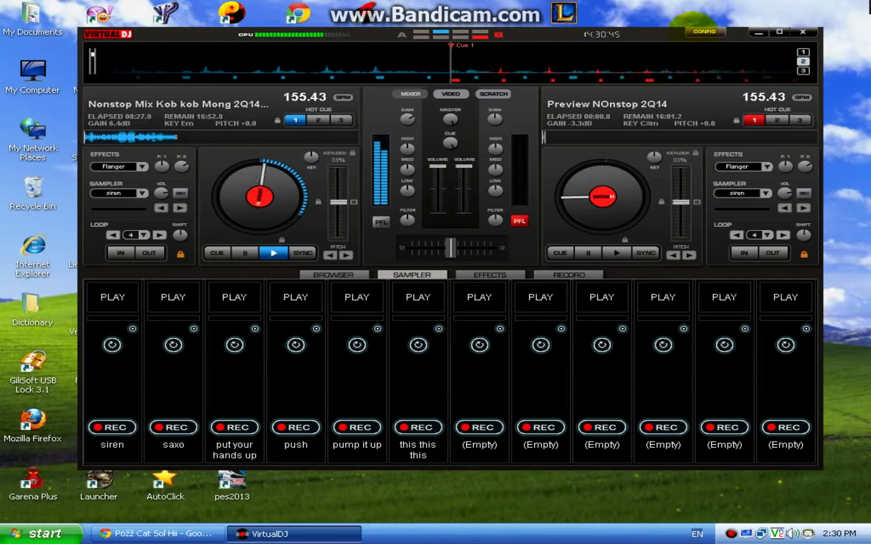
{"action": "right_click", "coordinate": [622, 3]}
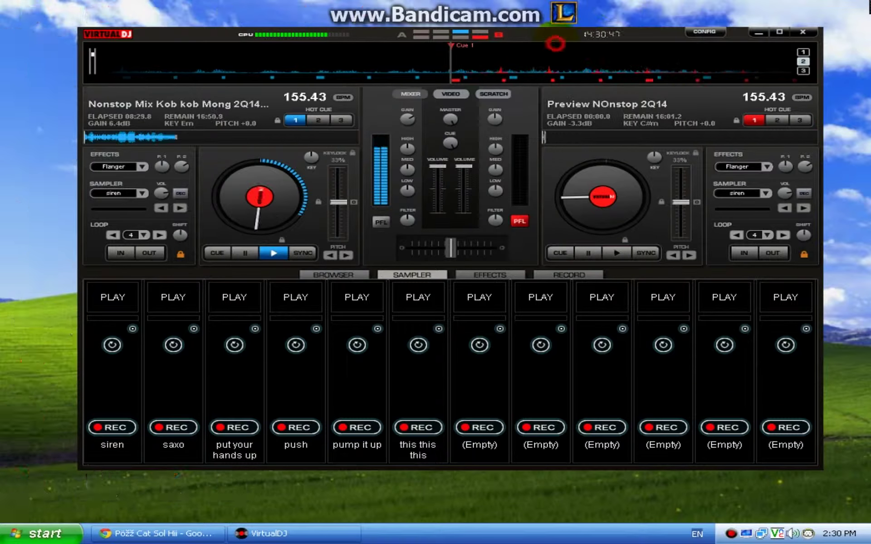
{"action": "right_click", "coordinate": [622, 2]}
{"action": "left_click", "coordinate": [651, 38]}
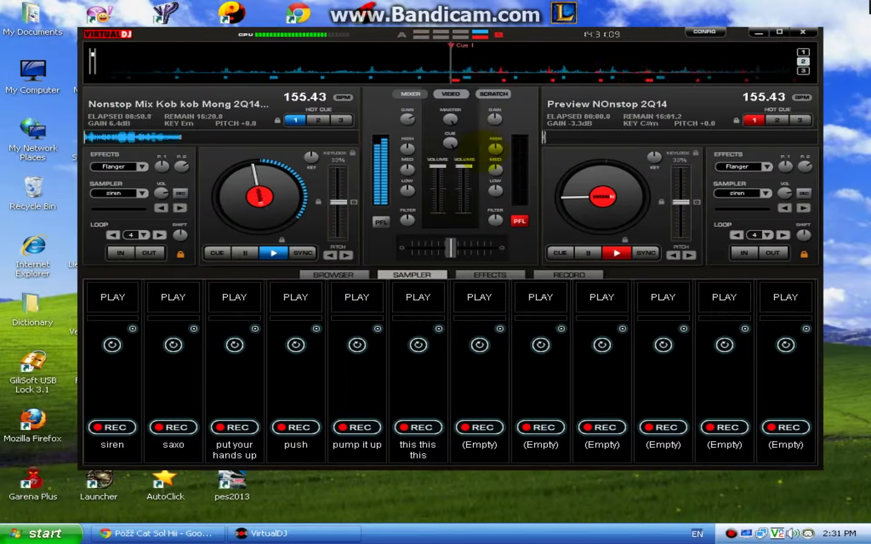
{"action": "left_click", "coordinate": [754, 32]}
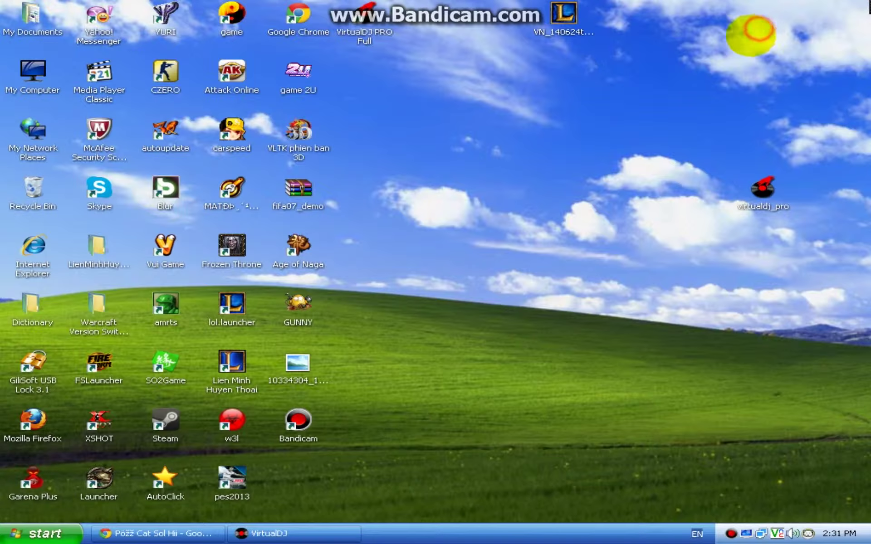
- Bring VirtualDJ back up, check the running CD recording, and show the file browser with the Djz Cat folder
{"action": "left_click", "coordinate": [272, 533]}
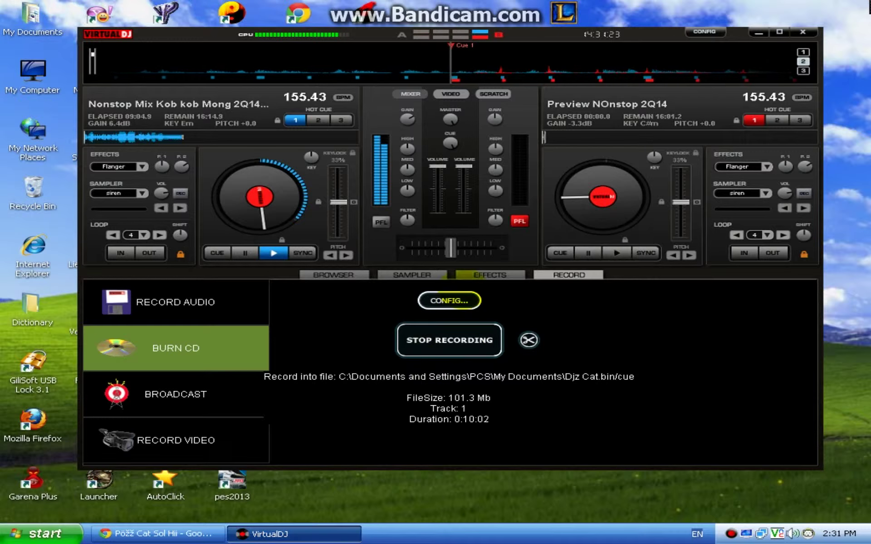
{"action": "left_click", "coordinate": [490, 275]}
{"action": "left_click", "coordinate": [411, 275]}
{"action": "left_click", "coordinate": [360, 275]}
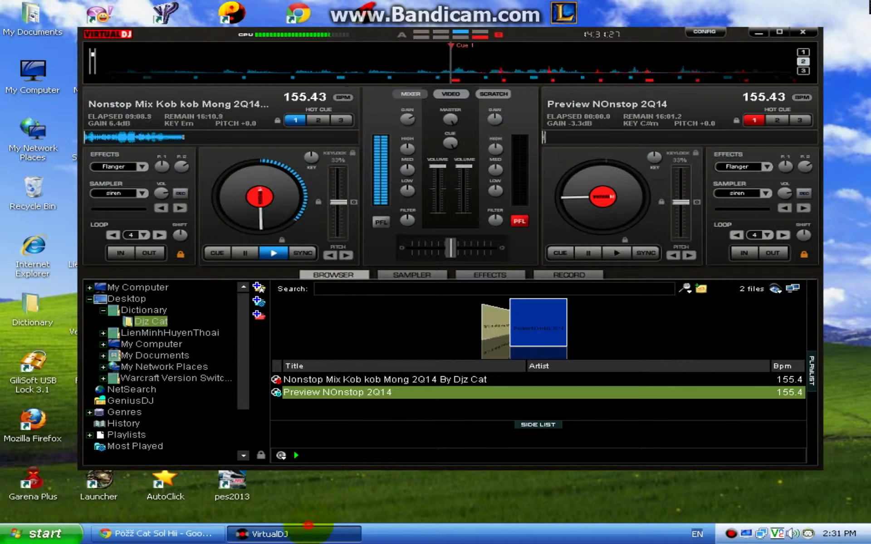
- Minimize VirtualDJ and move the Djz Cat MP3 file from My Documents to the desktop, closing the folder window
{"action": "left_click", "coordinate": [758, 32]}
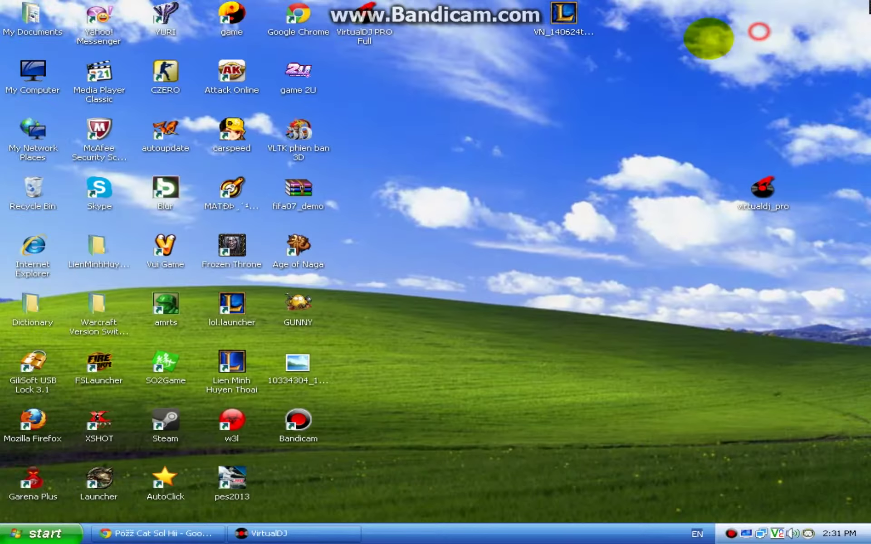
{"action": "right_click", "coordinate": [531, 118]}
{"action": "left_click", "coordinate": [562, 161]}
{"action": "left_click", "coordinate": [32, 305]}
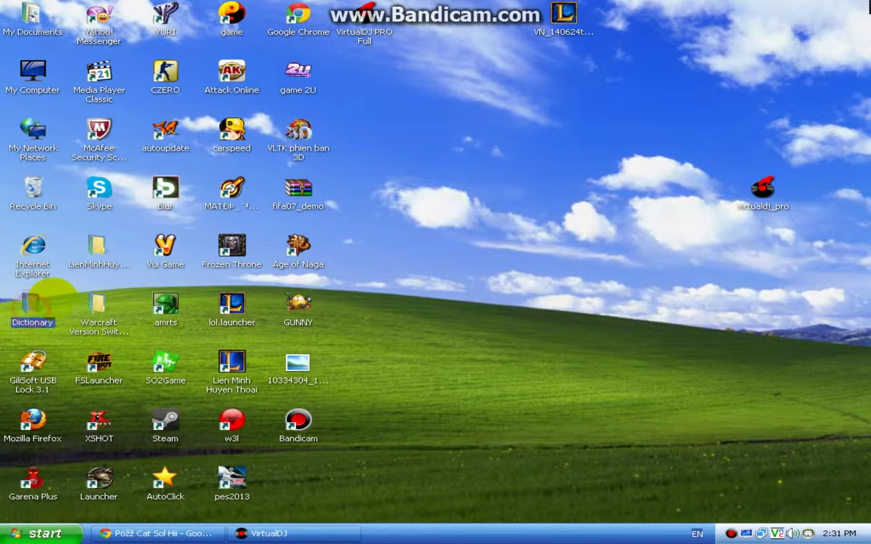
{"action": "left_click", "coordinate": [29, 16]}
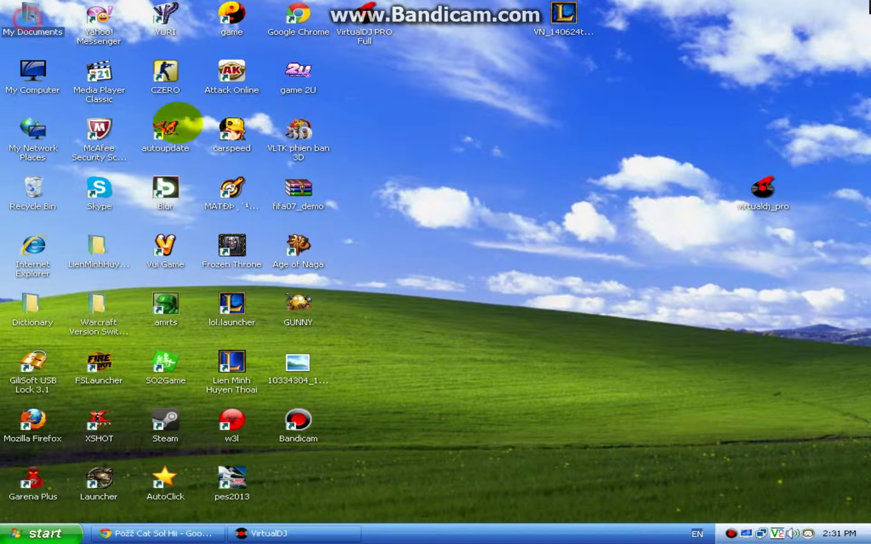
{"action": "double_click", "coordinate": [32, 14]}
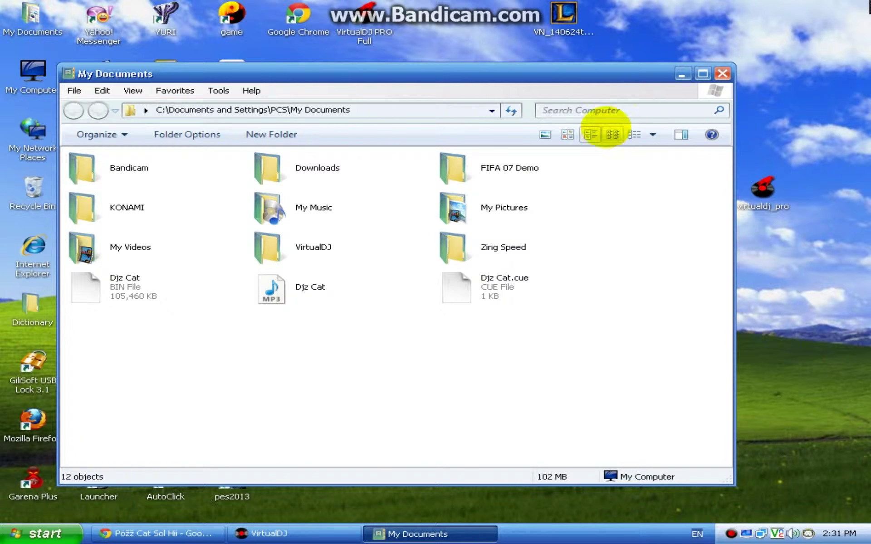
{"action": "left_click_drag", "start_coordinate": [307, 287], "coordinate": [453, 28]}
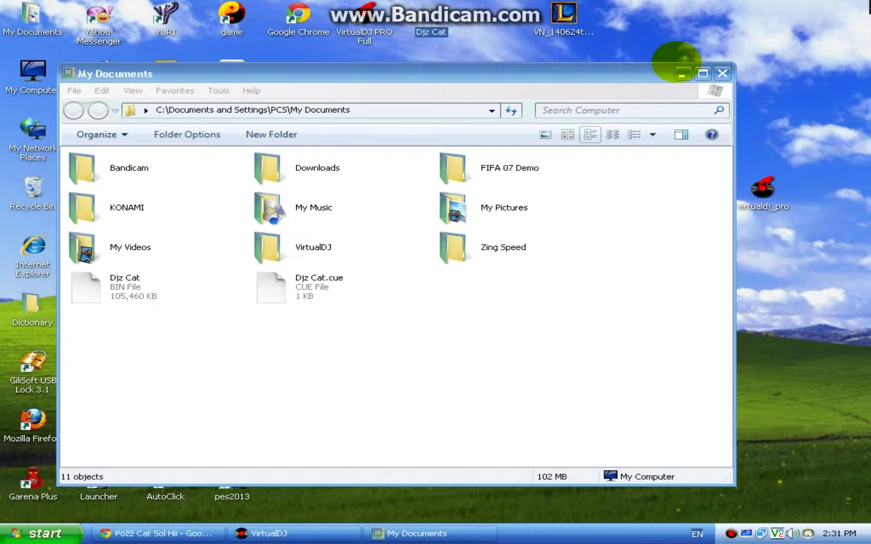
{"action": "left_click", "coordinate": [703, 74]}
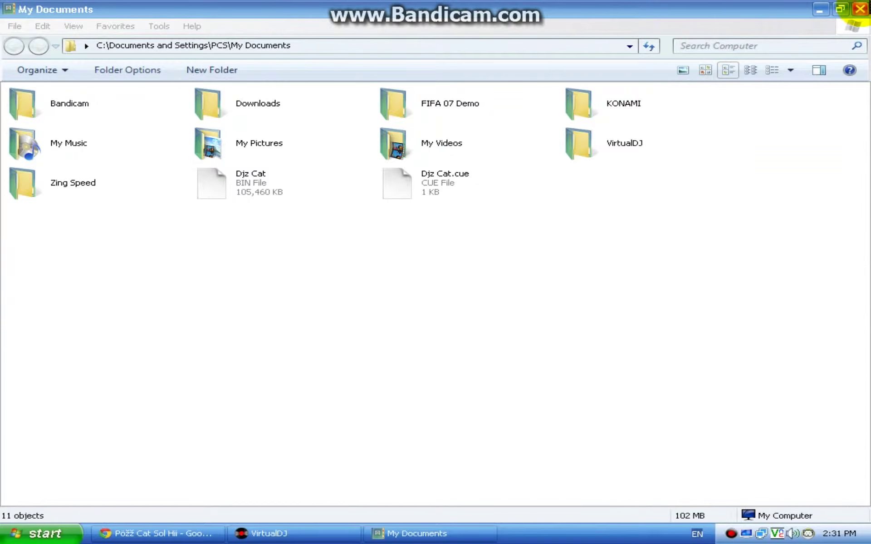
{"action": "left_click", "coordinate": [859, 9]}
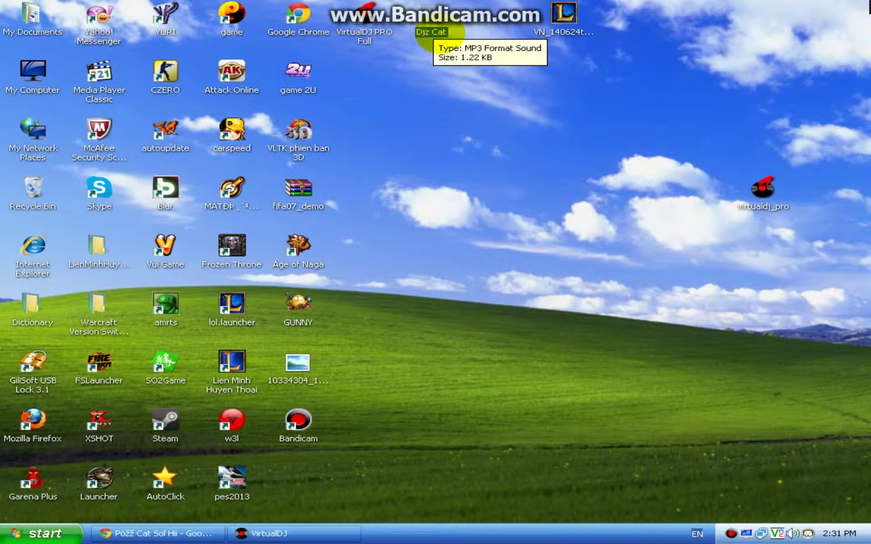
- Try to open the Djz Cat MP3 file on the desktop, refresh the desktop and return to VirtualDJ
{"action": "double_click", "coordinate": [433, 28]}
{"action": "right_click", "coordinate": [402, 329]}
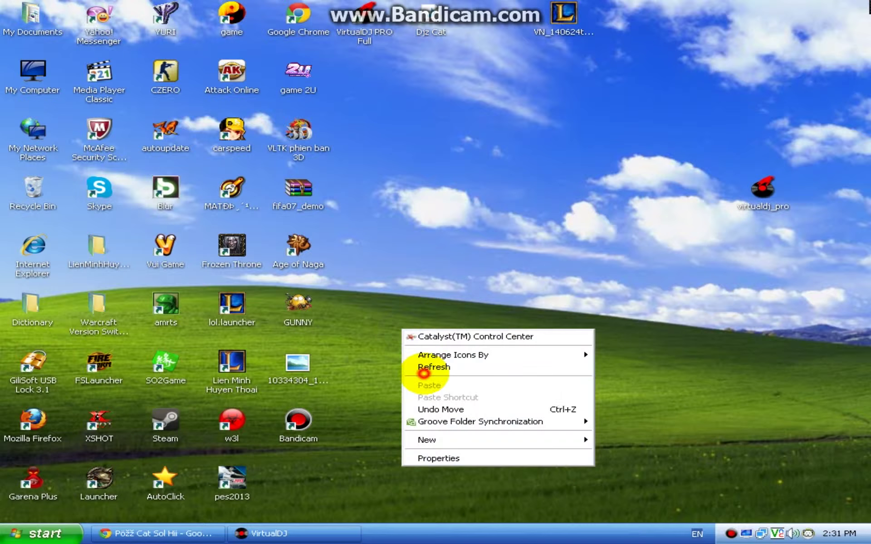
{"action": "left_click", "coordinate": [459, 368]}
{"action": "left_click", "coordinate": [345, 533]}
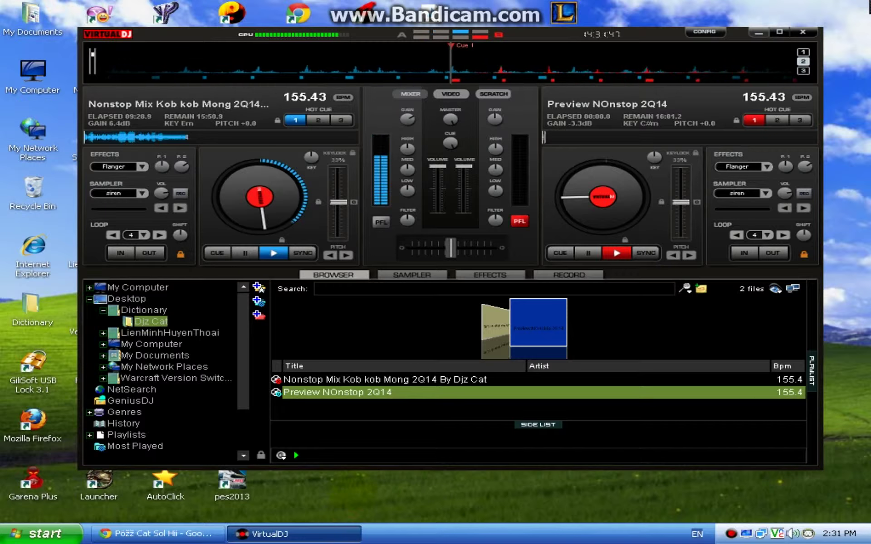